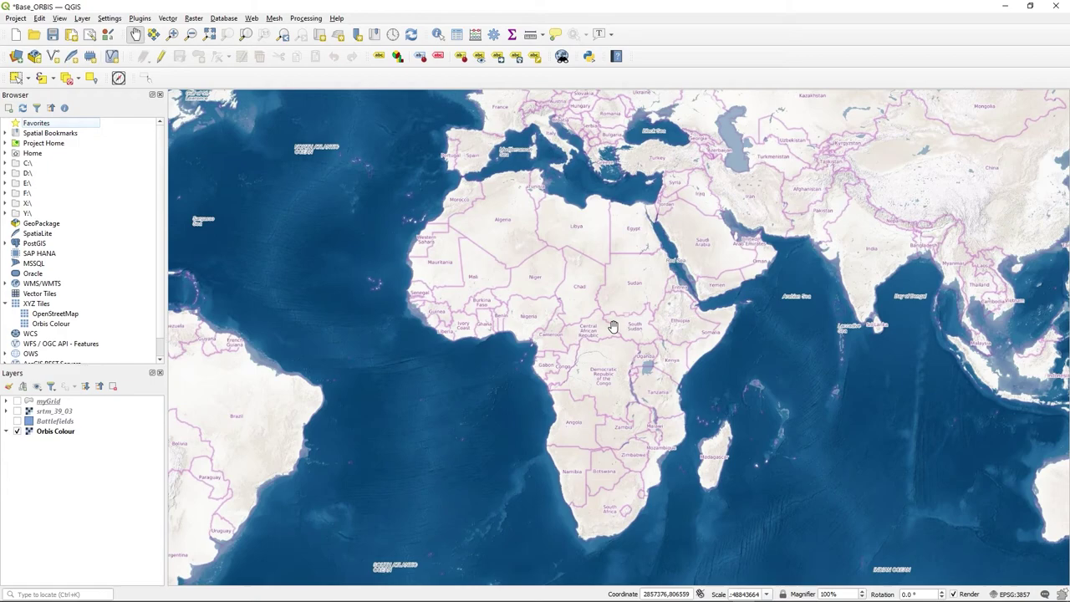
Drag the map canvas slightly to reposition the Orbis Colour basemap
{"action": "left_click_drag", "start_coordinate": [613, 326], "coordinate": [596, 341]}
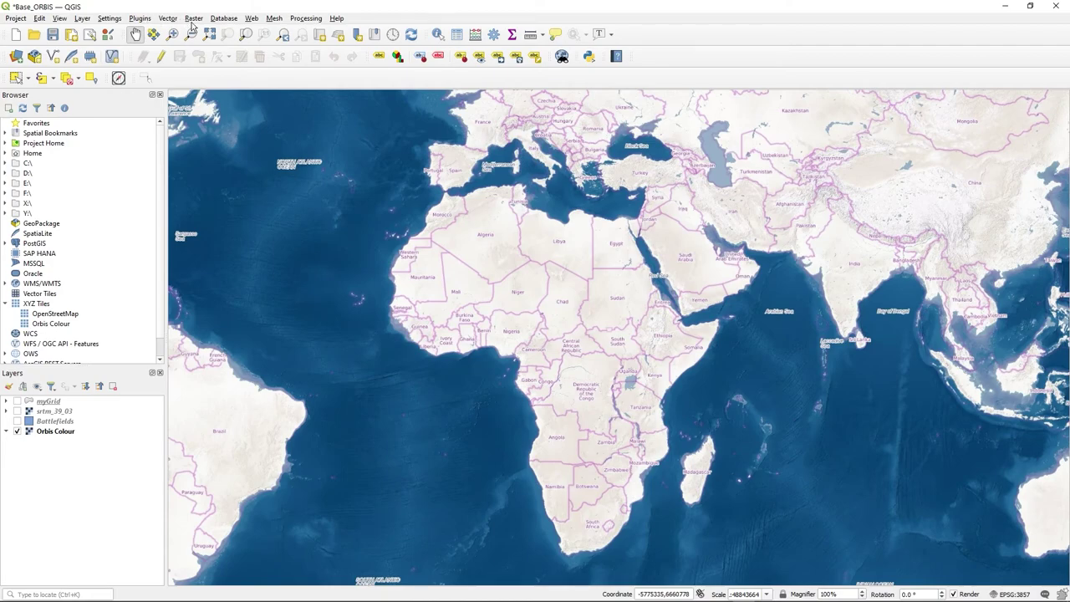
Launch the Georeferencer from the Raster menu, centre Africa on the main map, and browse for a raster
{"action": "left_click", "coordinate": [194, 18]}
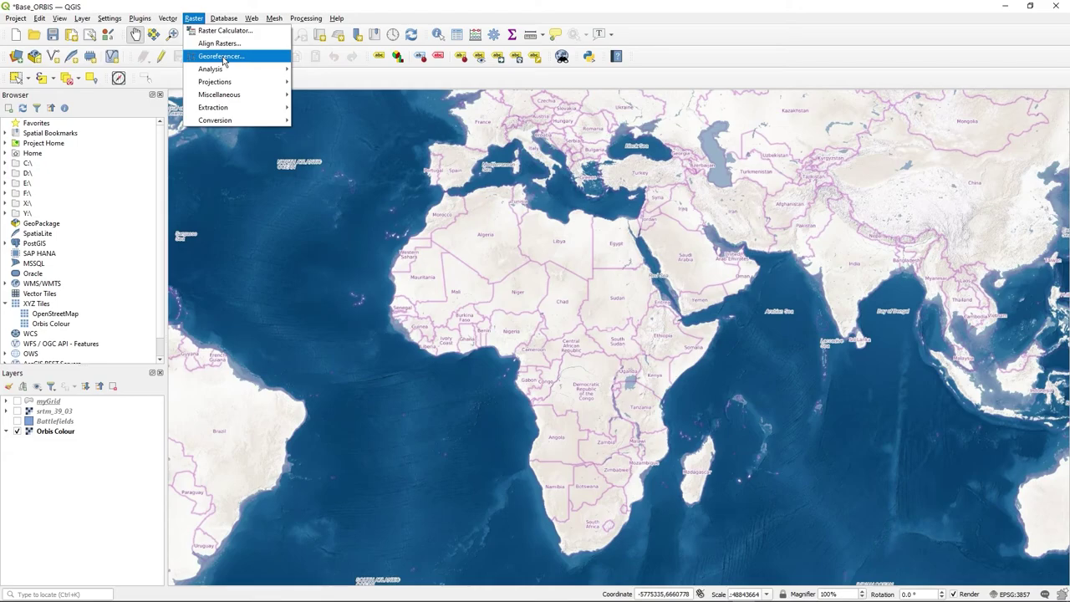
{"action": "left_click", "coordinate": [222, 56]}
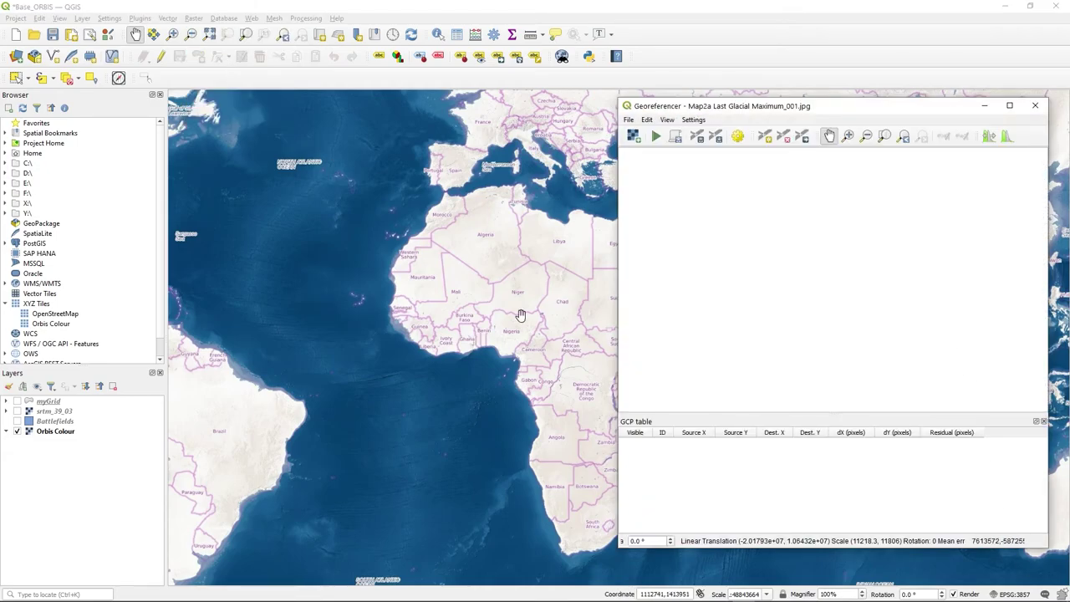
{"action": "left_click_drag", "start_coordinate": [521, 313], "coordinate": [381, 301]}
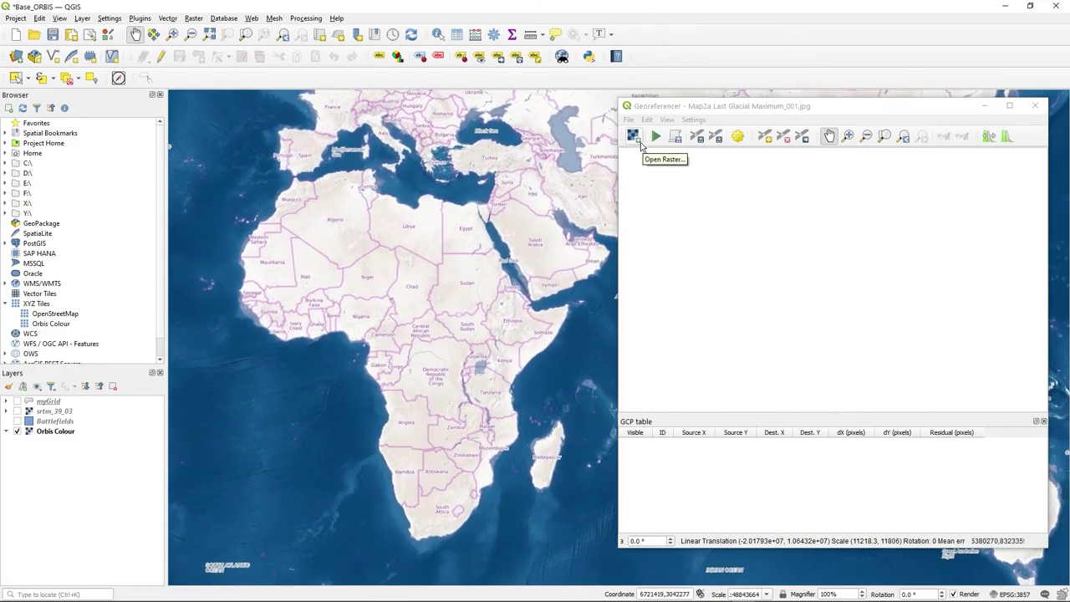
{"action": "left_click", "coordinate": [641, 143]}
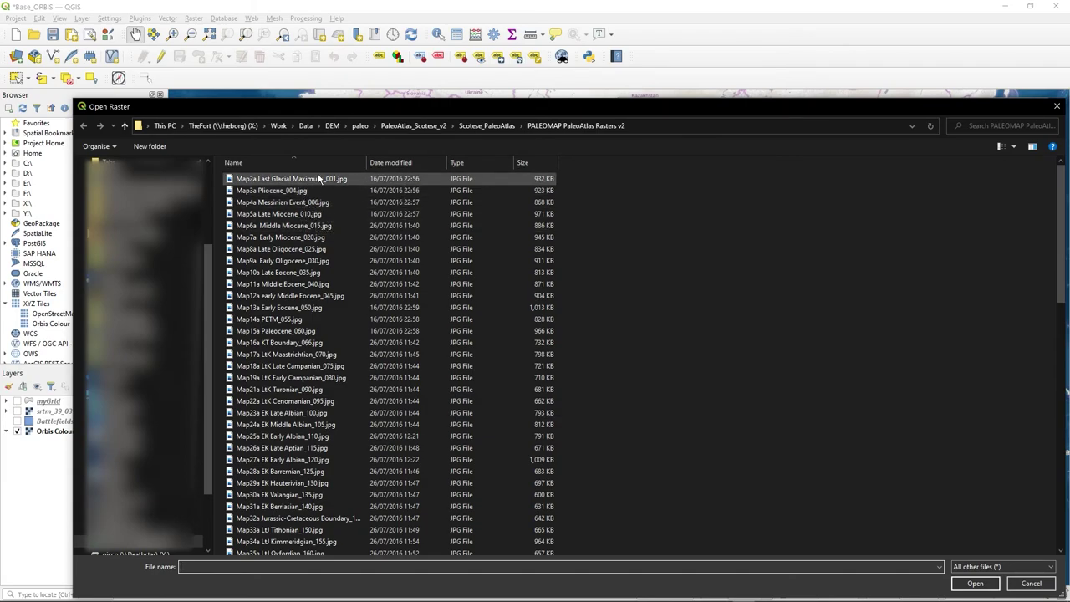
Open Map2a Last Glacial Maximum_001.jpg from the PaleoAtlas Rasters folder
{"action": "left_click", "coordinate": [319, 179]}
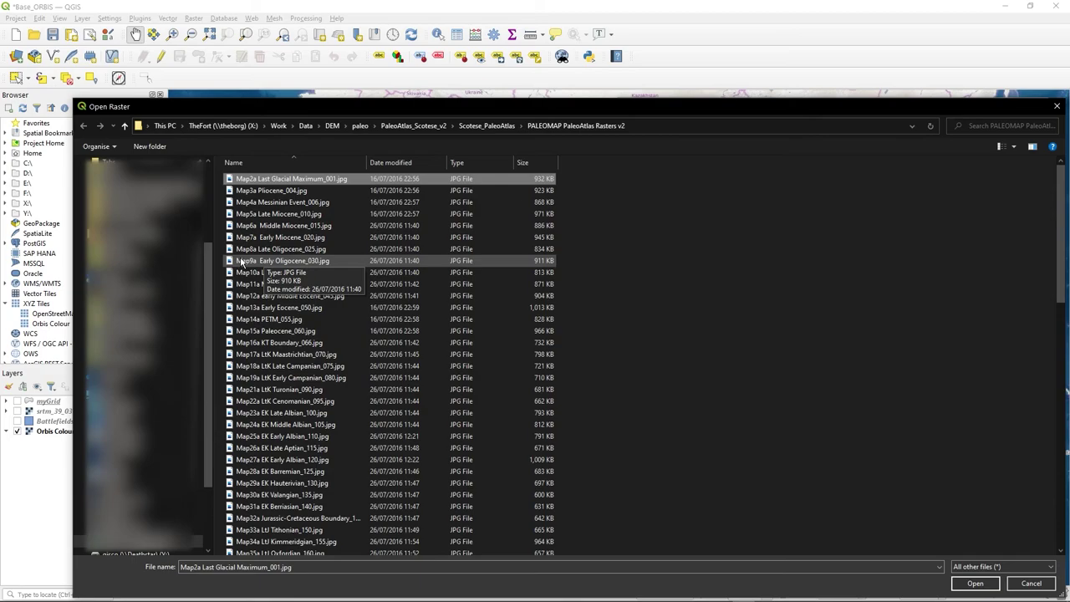
{"action": "left_click", "coordinate": [976, 585]}
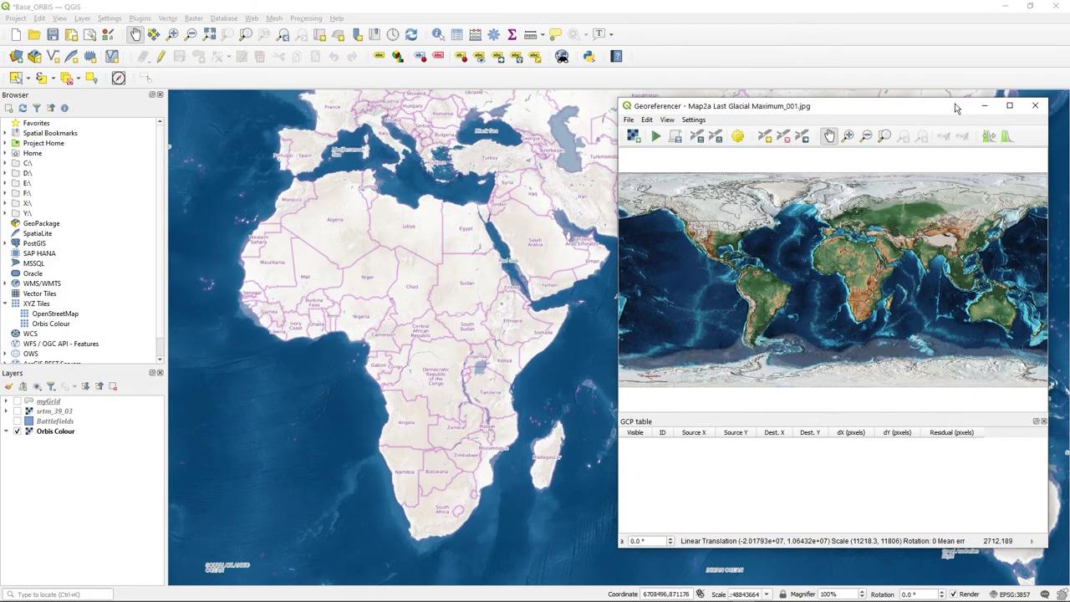
Zoom the paleo-map to a rectangle around Africa and pan it into place
{"action": "left_click", "coordinate": [848, 136]}
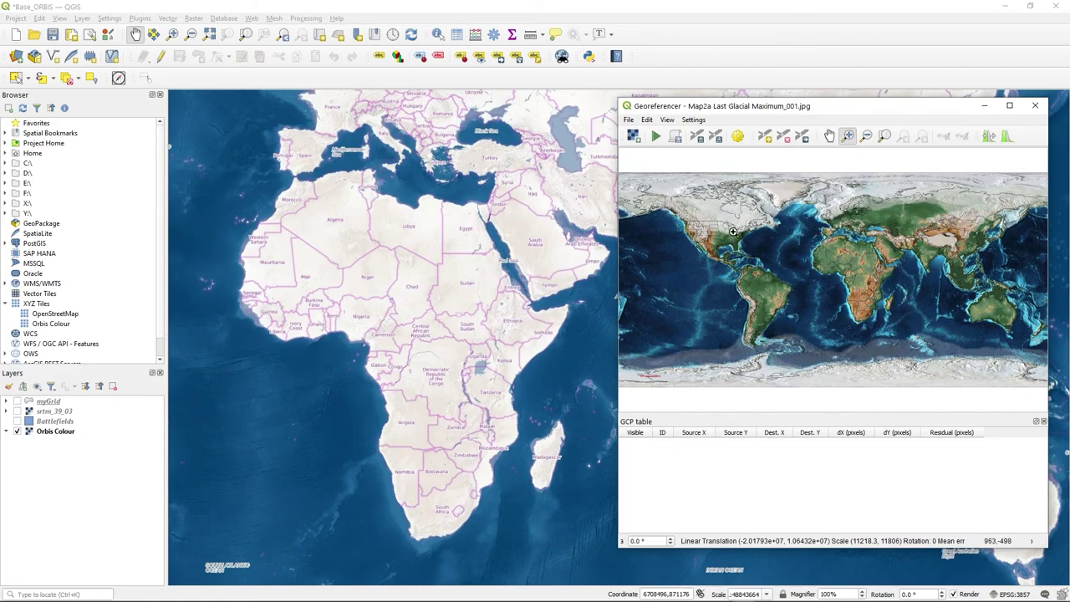
{"action": "left_click_drag", "start_coordinate": [810, 228], "coordinate": [899, 325]}
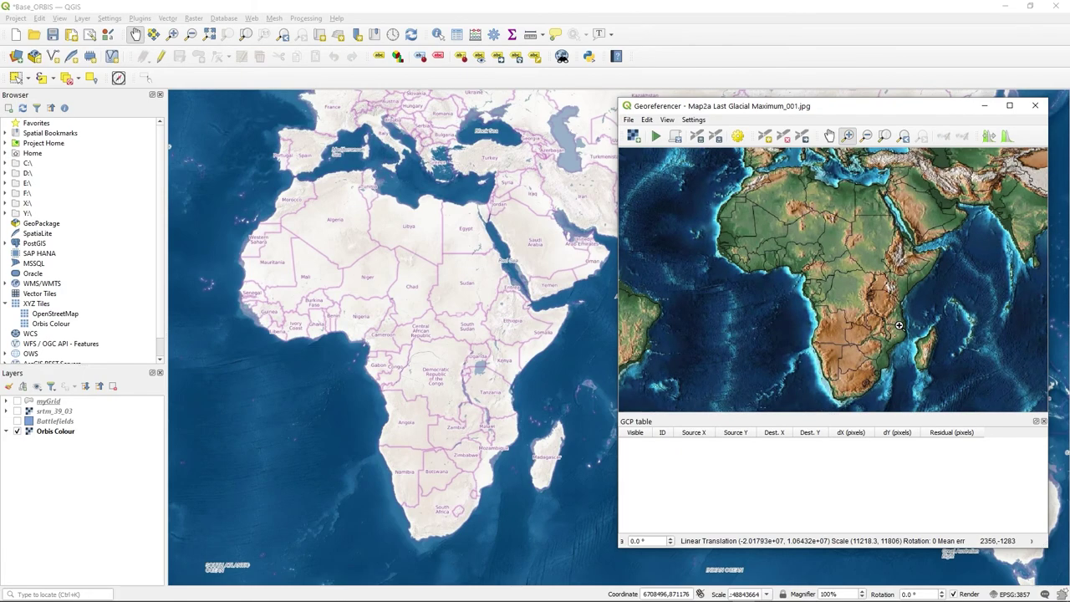
{"action": "left_click", "coordinate": [830, 136]}
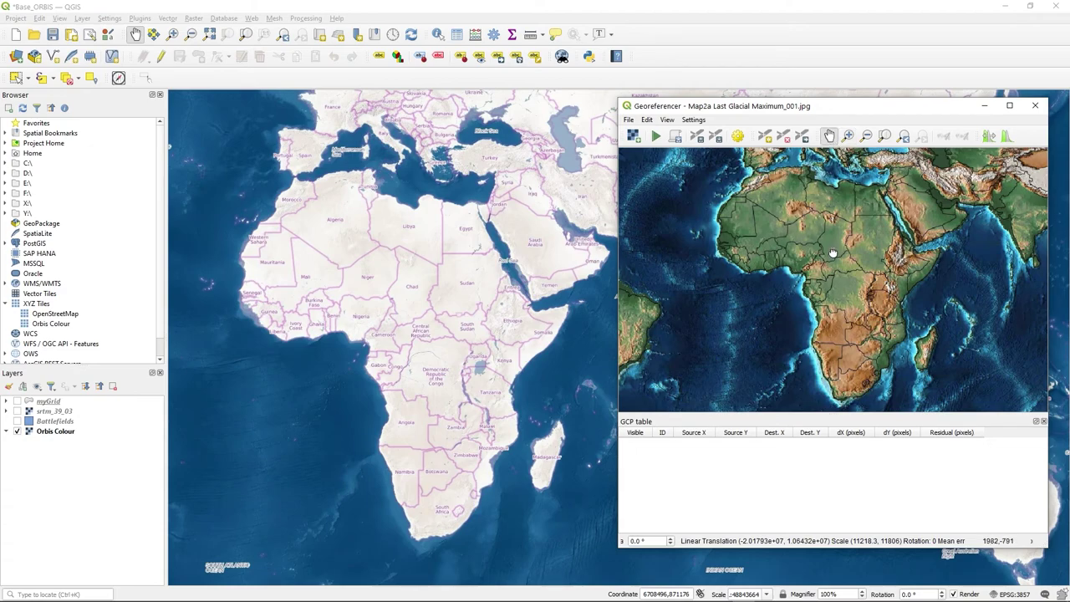
{"action": "left_click_drag", "start_coordinate": [833, 249], "coordinate": [801, 254]}
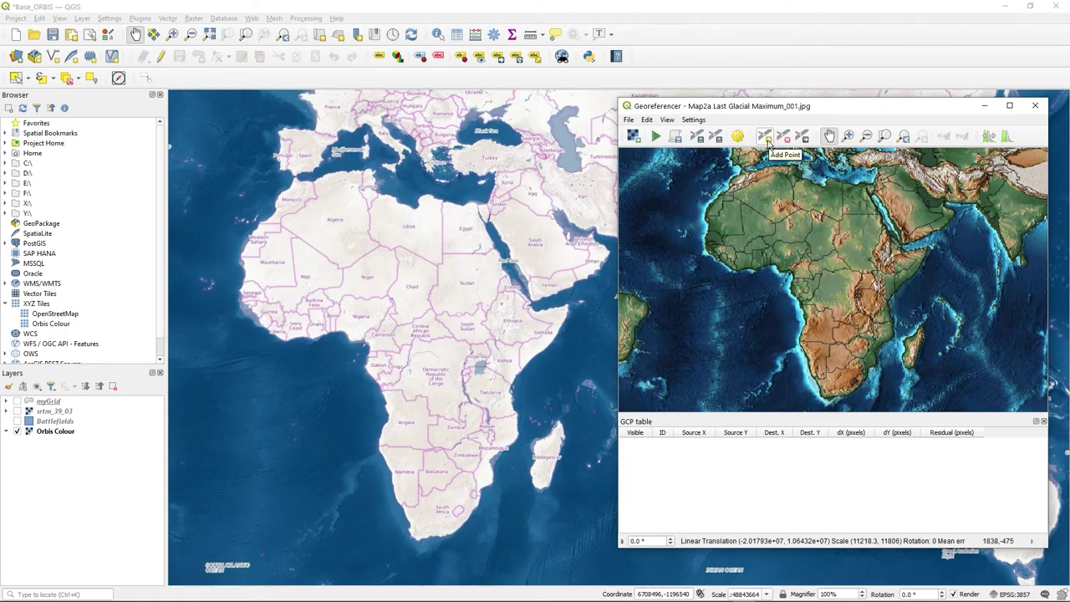
Confirm Linear transformation, nearest-neighbour resampling, EPSG:3857, no compression, and saved GCP points
{"action": "left_click", "coordinate": [740, 139]}
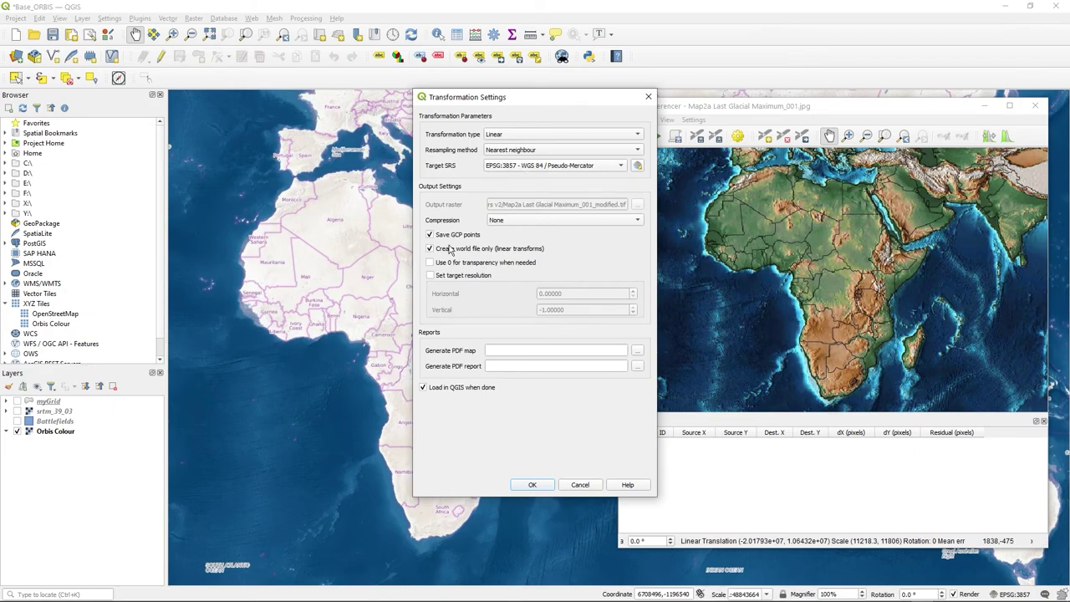
{"action": "left_click", "coordinate": [584, 221]}
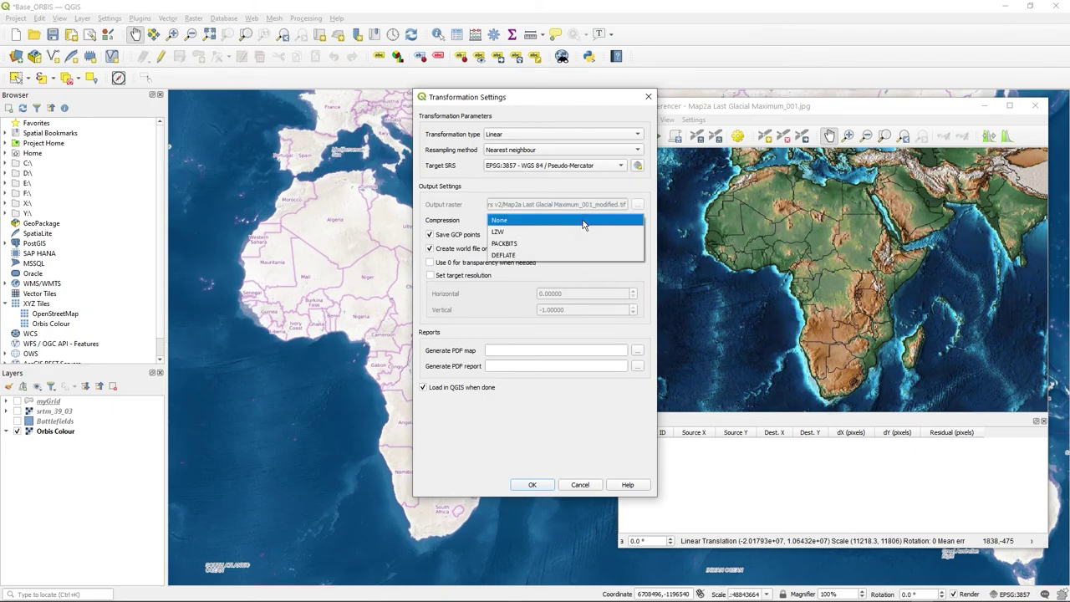
{"action": "left_click", "coordinate": [584, 222]}
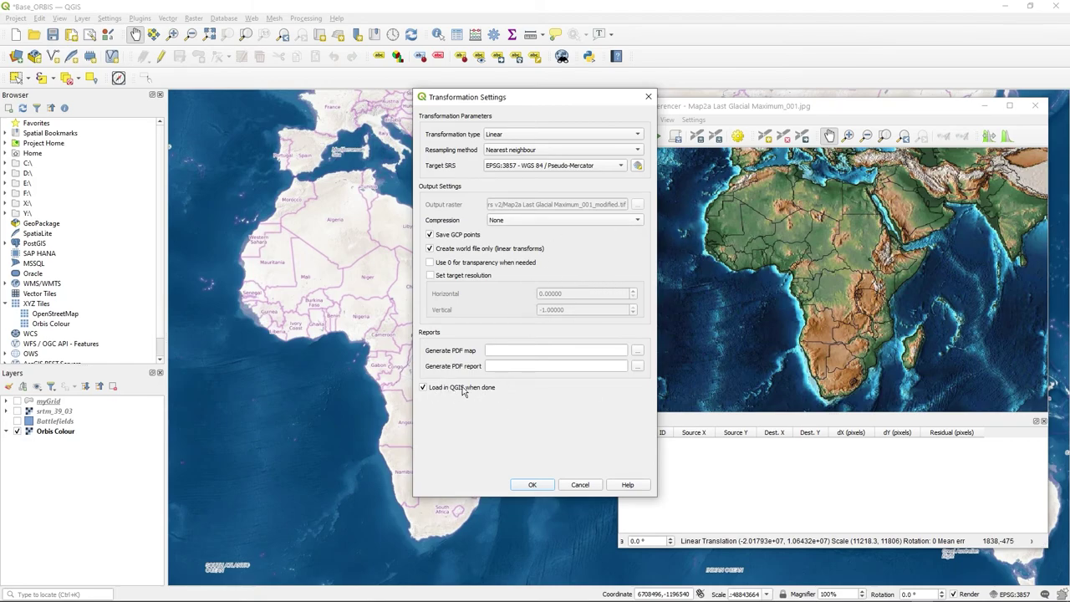
{"action": "left_click", "coordinate": [526, 485]}
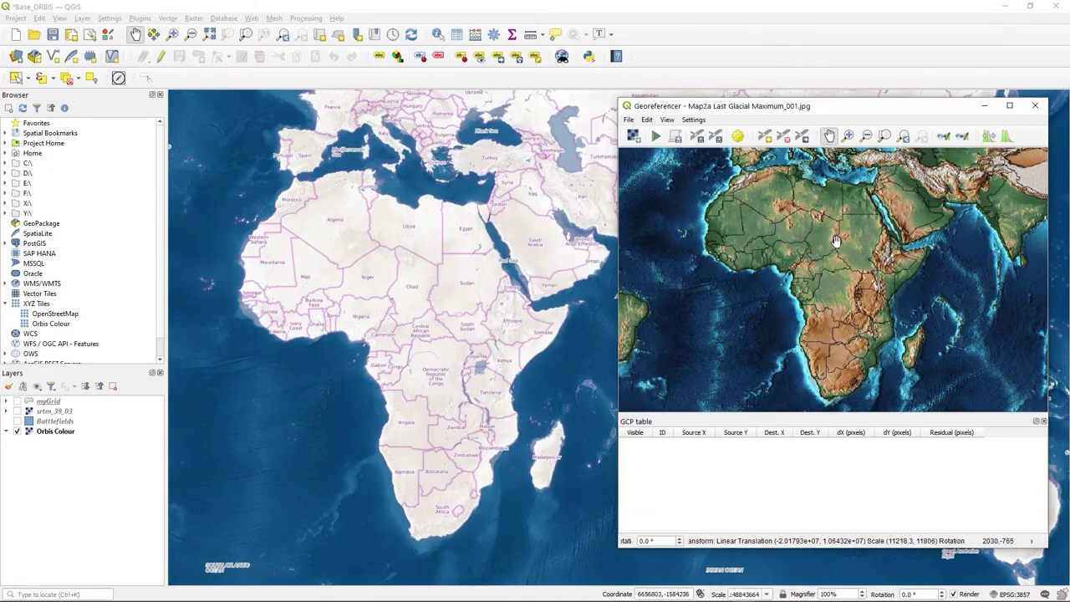
Add the first GCP on the West African coast, destination -1.89837e+06, 2.40904e+06
{"action": "mouse_move", "coordinate": [837, 240]}
{"action": "left_mouse_down"}
{"action": "mouse_move", "coordinate": [815, 251]}
{"action": "mouse_move", "coordinate": [826, 248]}
{"action": "left_mouse_up"}
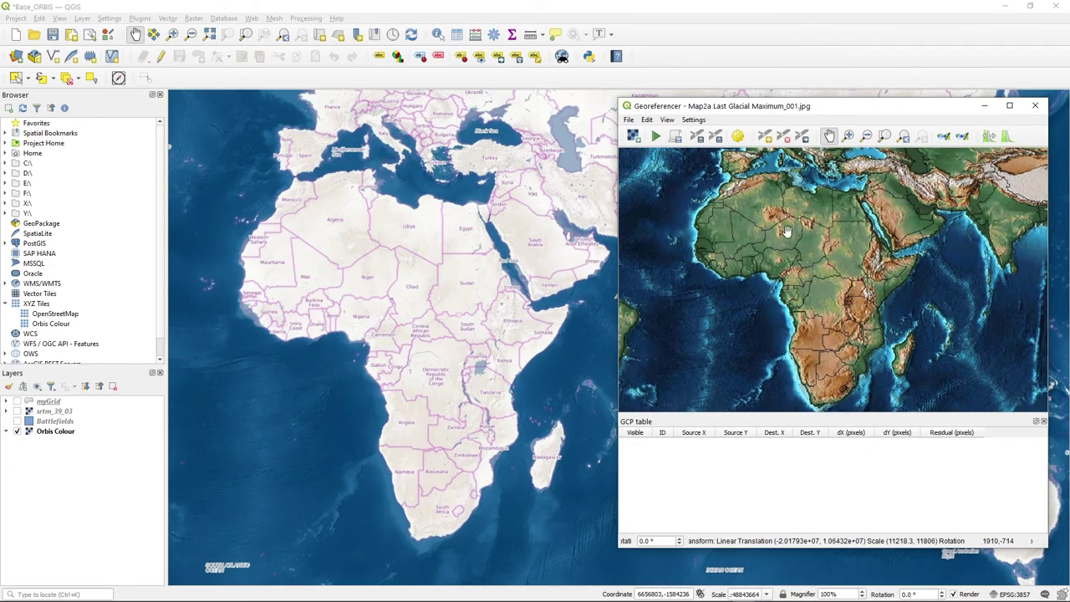
{"action": "left_click", "coordinate": [766, 137]}
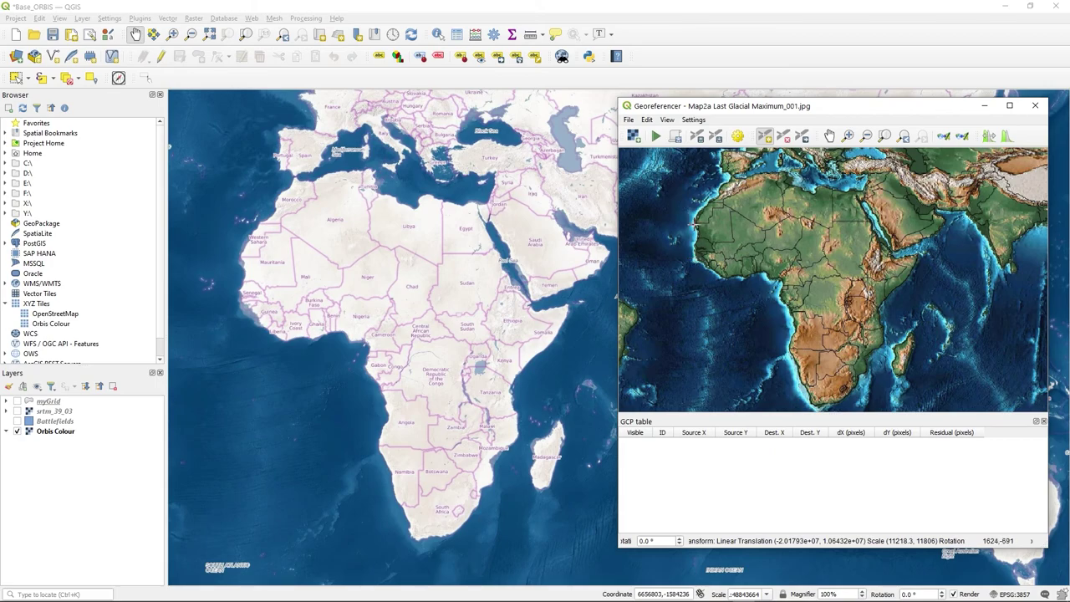
{"action": "left_click", "coordinate": [694, 224]}
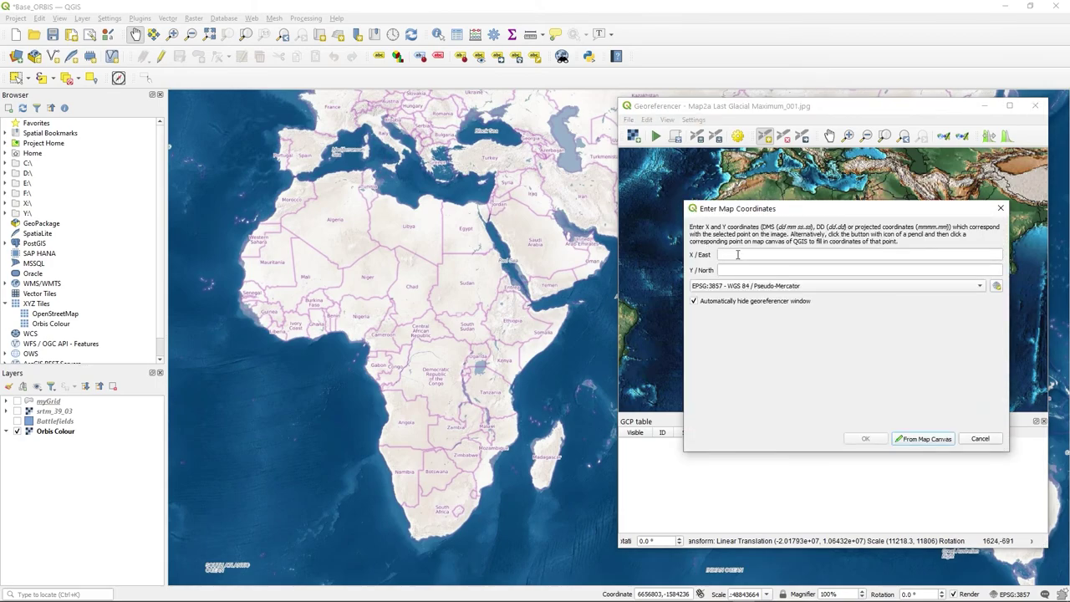
{"action": "left_click", "coordinate": [930, 441]}
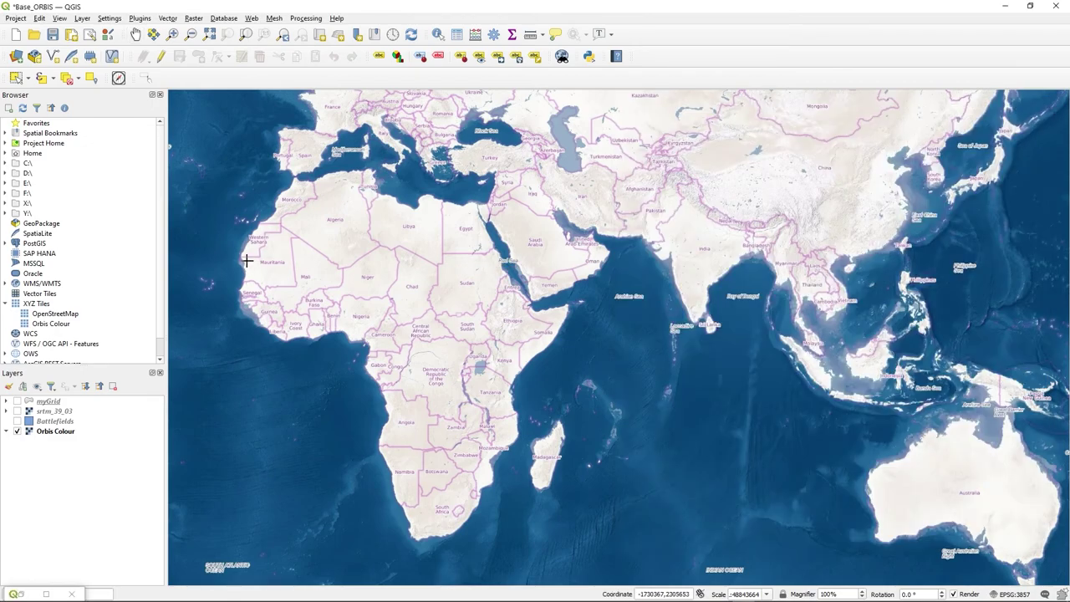
{"action": "left_click", "coordinate": [242, 259]}
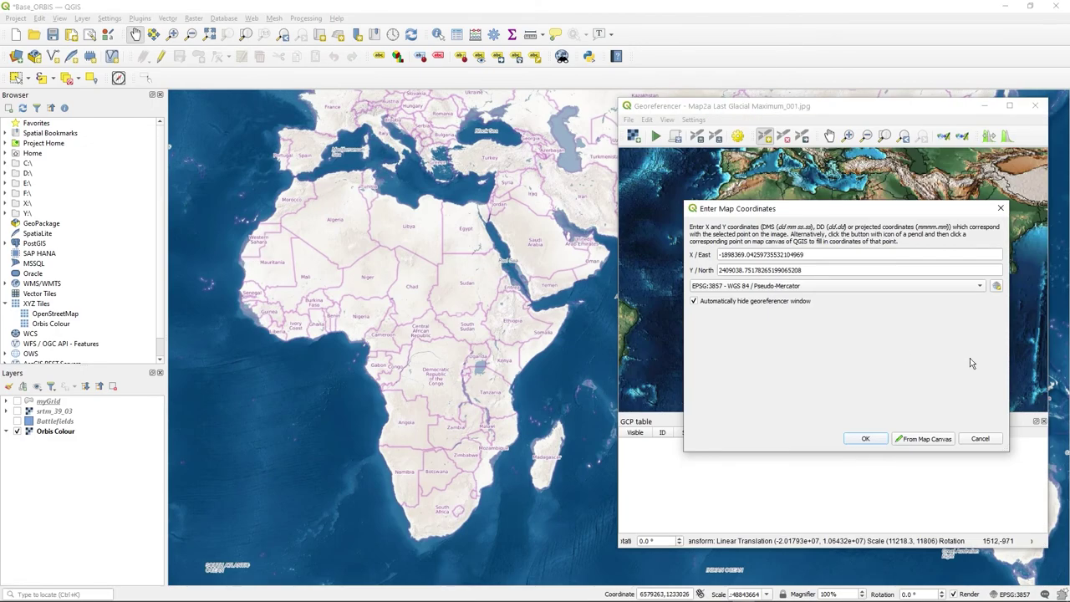
{"action": "left_click", "coordinate": [872, 439]}
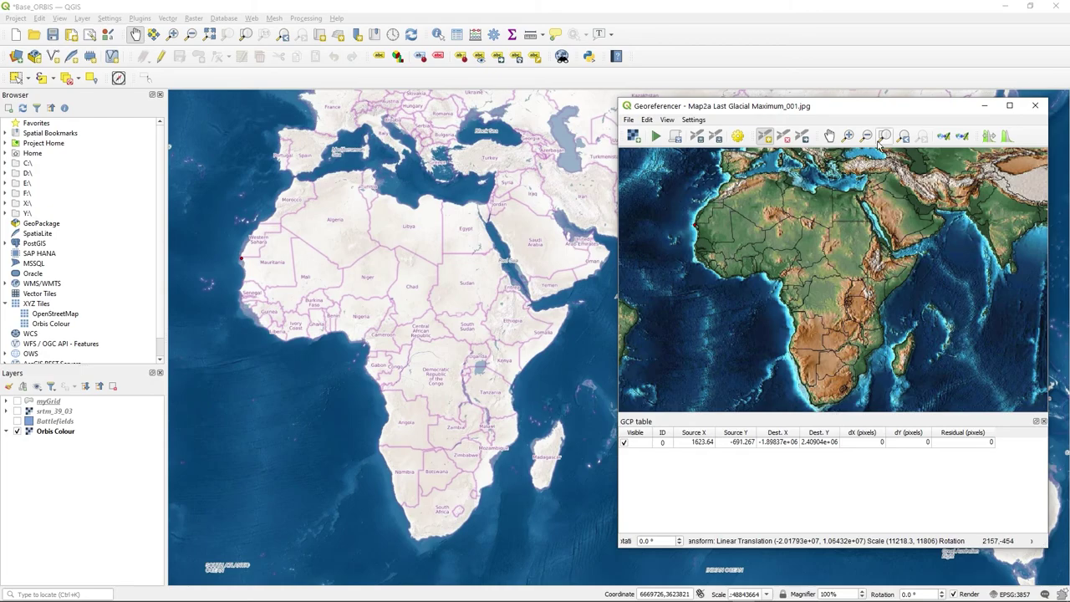
Zoom into the West African coast on the paleo-map, then return to the full Africa view
{"action": "left_click", "coordinate": [848, 136]}
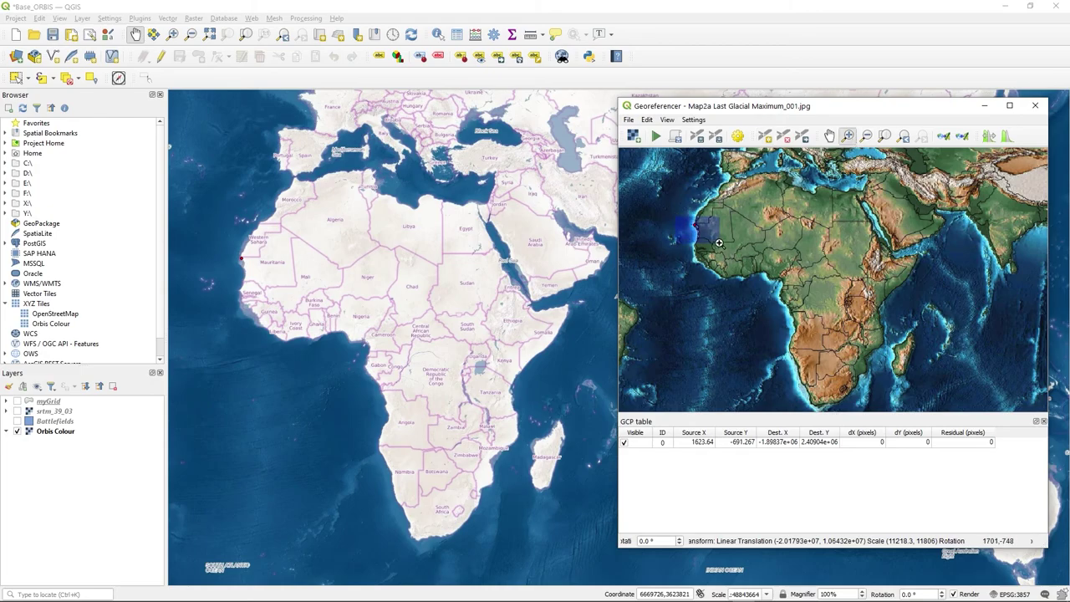
{"action": "left_click_drag", "start_coordinate": [718, 242], "coordinate": [719, 242]}
{"action": "left_click", "coordinate": [866, 135]}
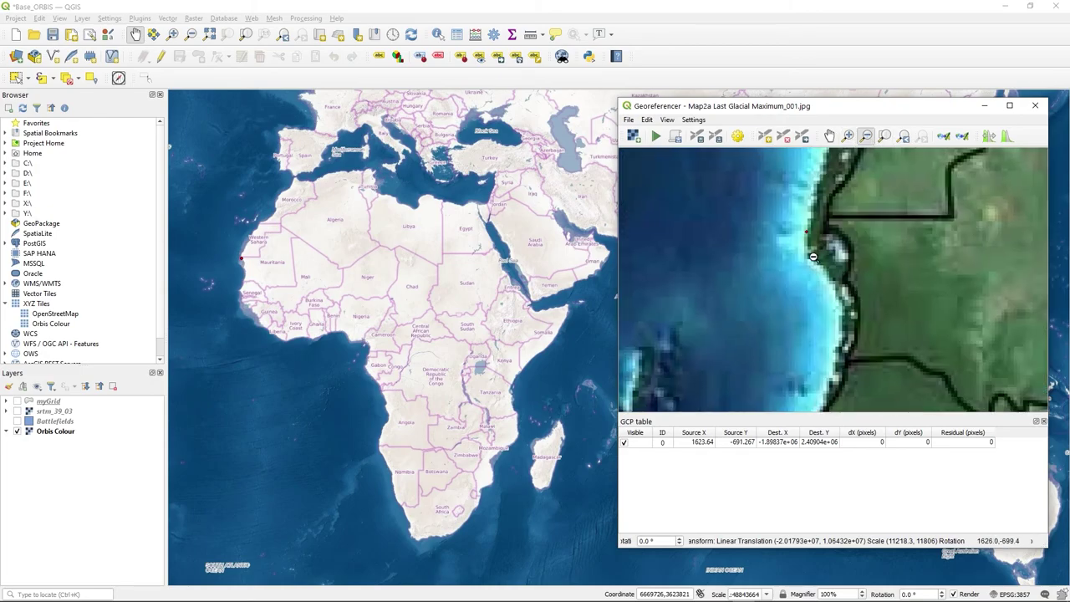
{"action": "left_click", "coordinate": [905, 137]}
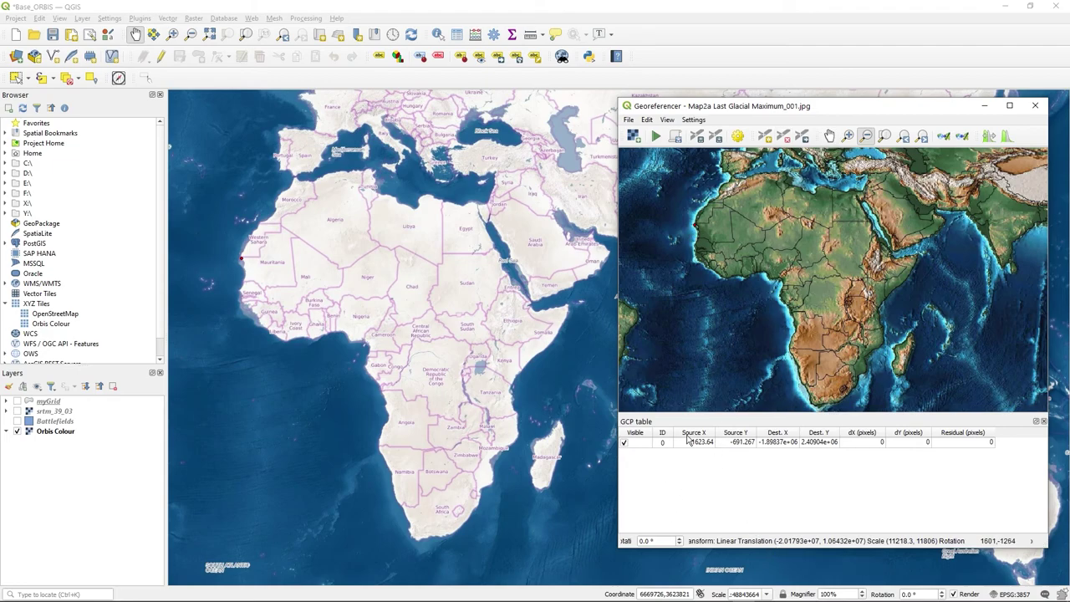
{"action": "left_click", "coordinate": [765, 137]}
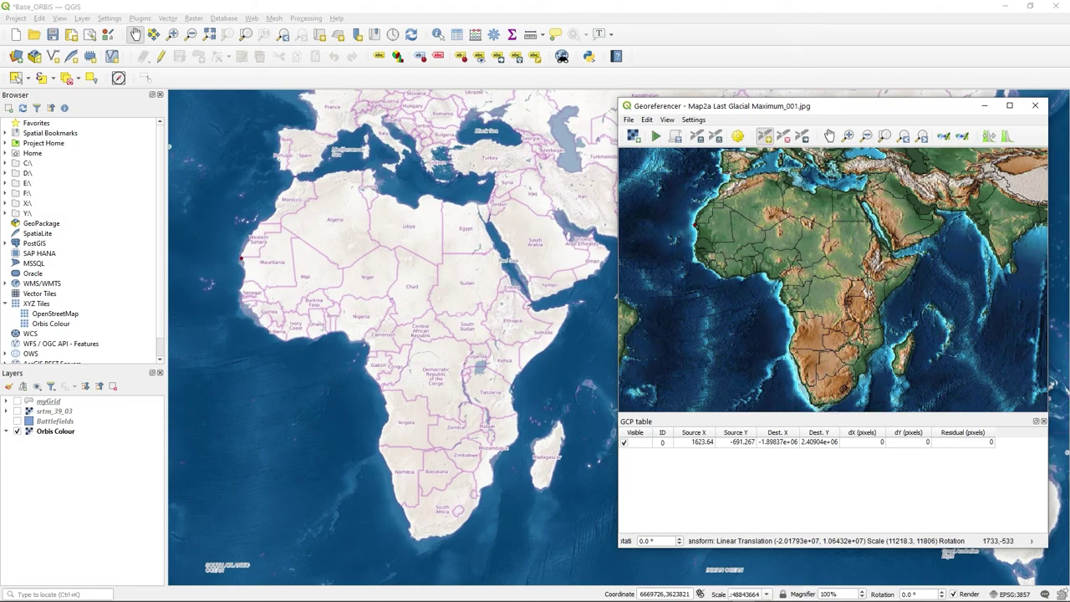
Add control points at Gibraltar, the Libyan coast and the Horn of Africa
{"action": "left_click", "coordinate": [734, 179]}
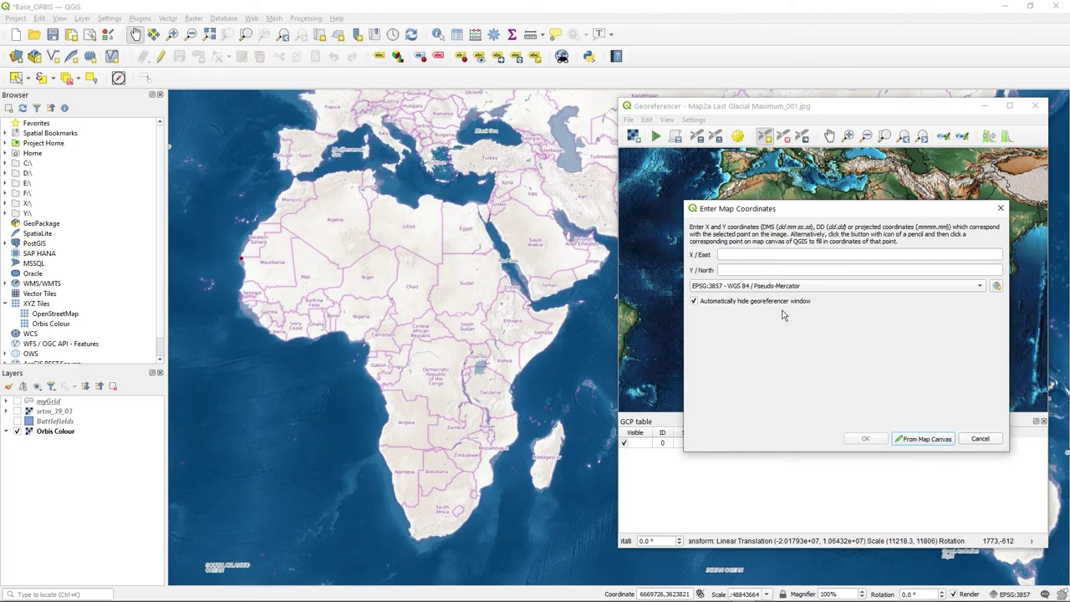
{"action": "left_click", "coordinate": [938, 446]}
{"action": "left_click", "coordinate": [296, 177]}
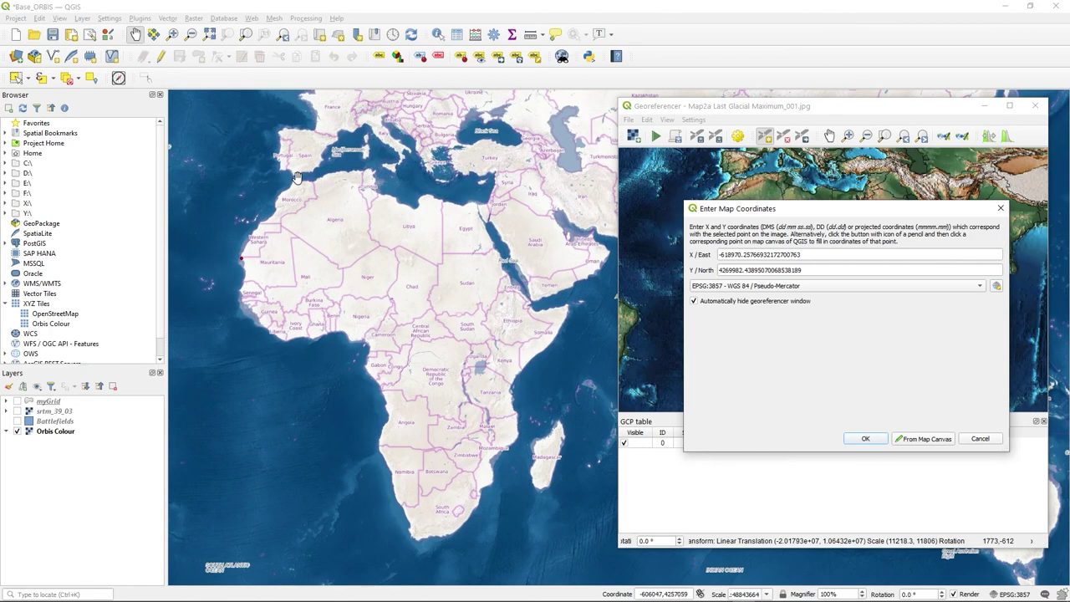
{"action": "left_click", "coordinate": [866, 440]}
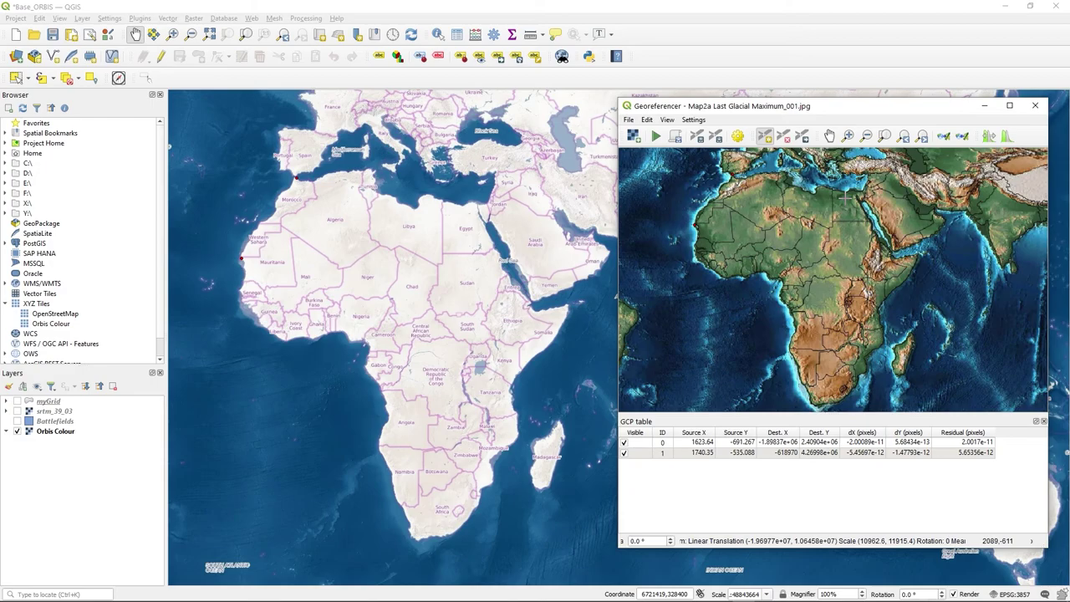
{"action": "left_click", "coordinate": [815, 193]}
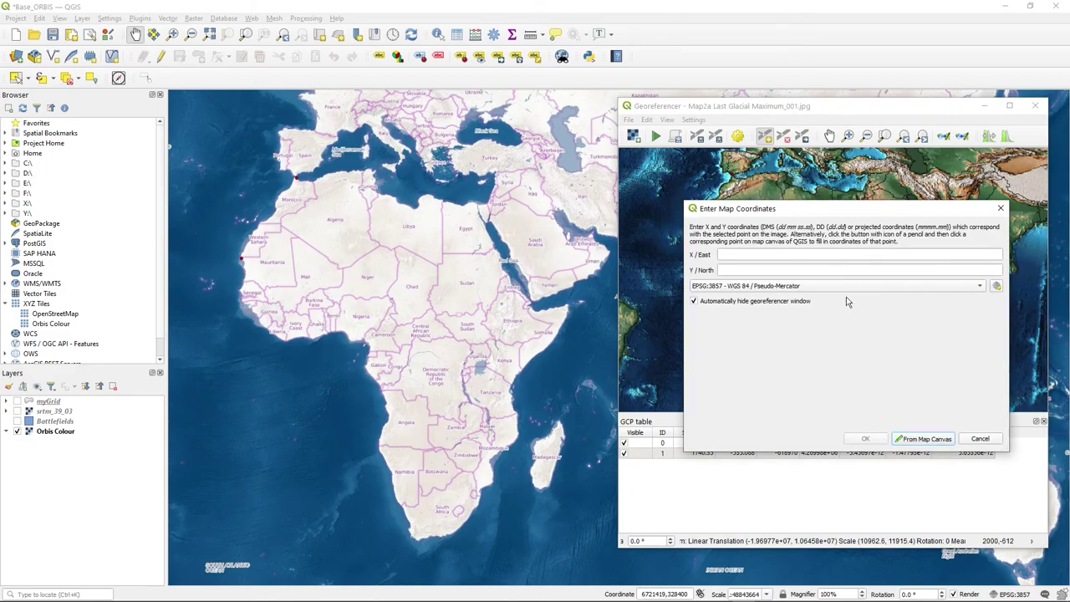
{"action": "left_click", "coordinate": [925, 441]}
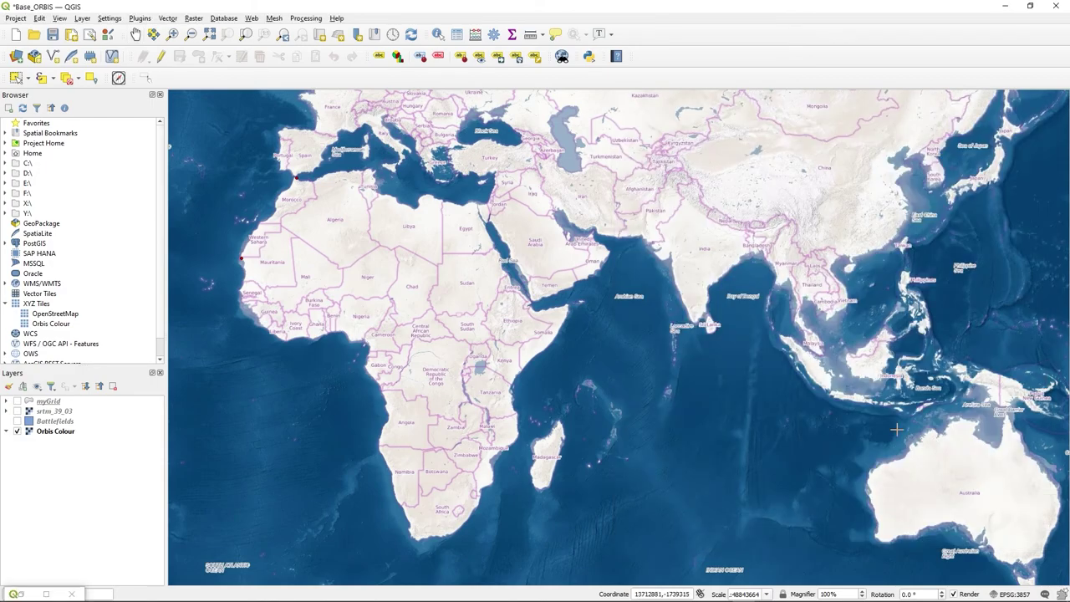
{"action": "left_click", "coordinate": [417, 210]}
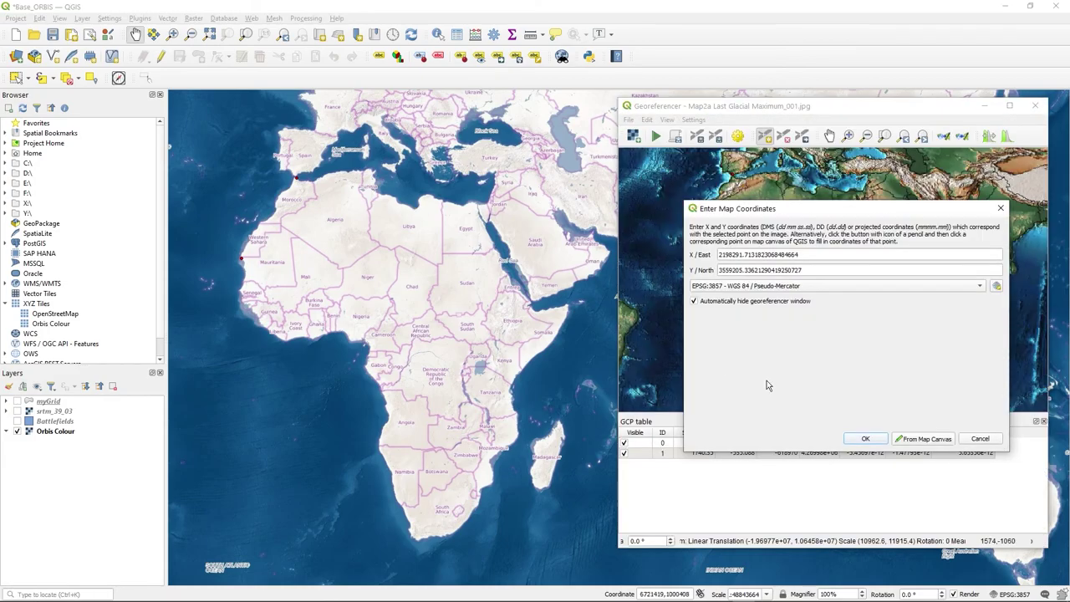
{"action": "left_click", "coordinate": [868, 440]}
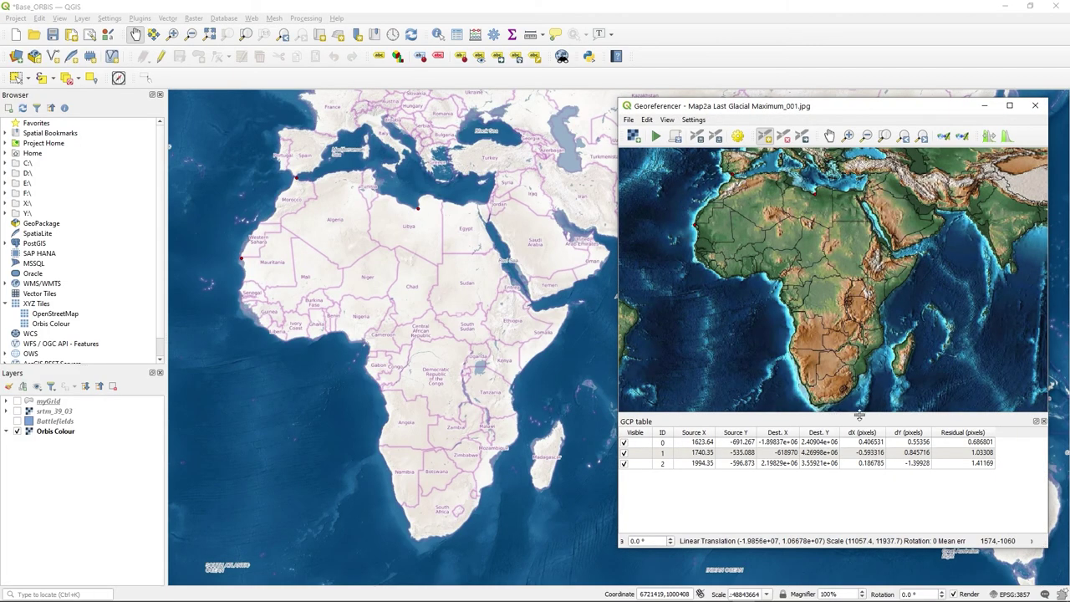
{"action": "left_click", "coordinate": [916, 252]}
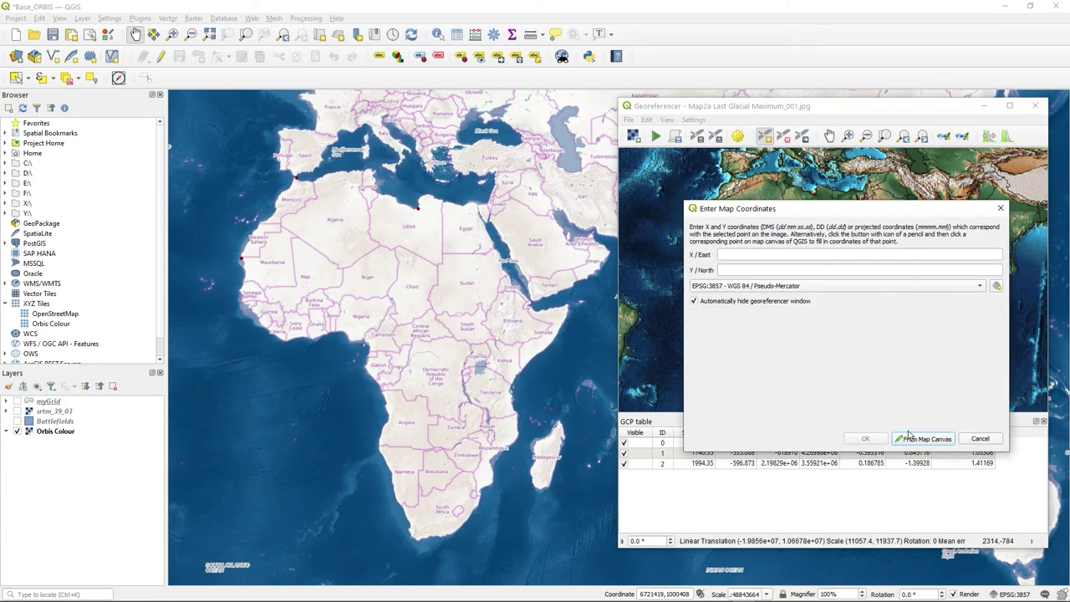
{"action": "left_click", "coordinate": [916, 439]}
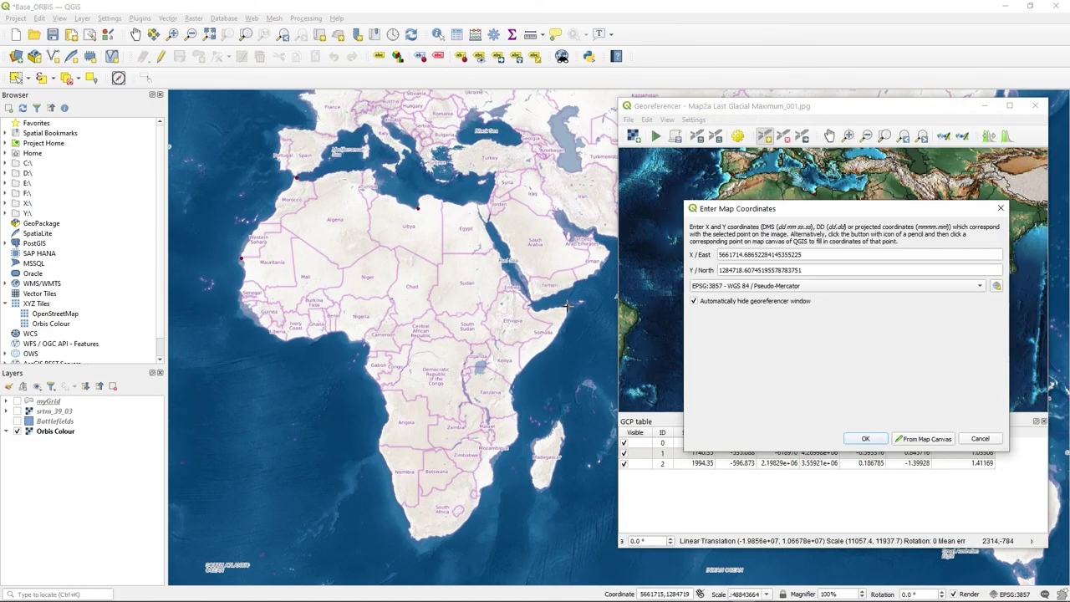
{"action": "left_click", "coordinate": [567, 304]}
{"action": "left_click", "coordinate": [866, 440]}
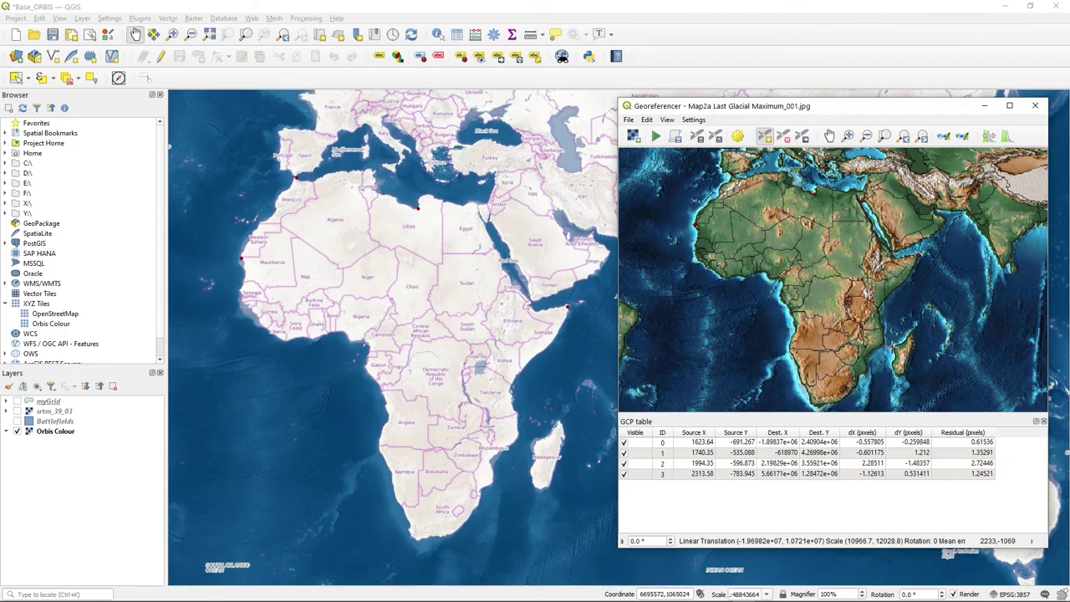
Add control points on Madagascar and at Africa's southern tip
{"action": "left_click", "coordinate": [892, 362]}
{"action": "left_click", "coordinate": [934, 440]}
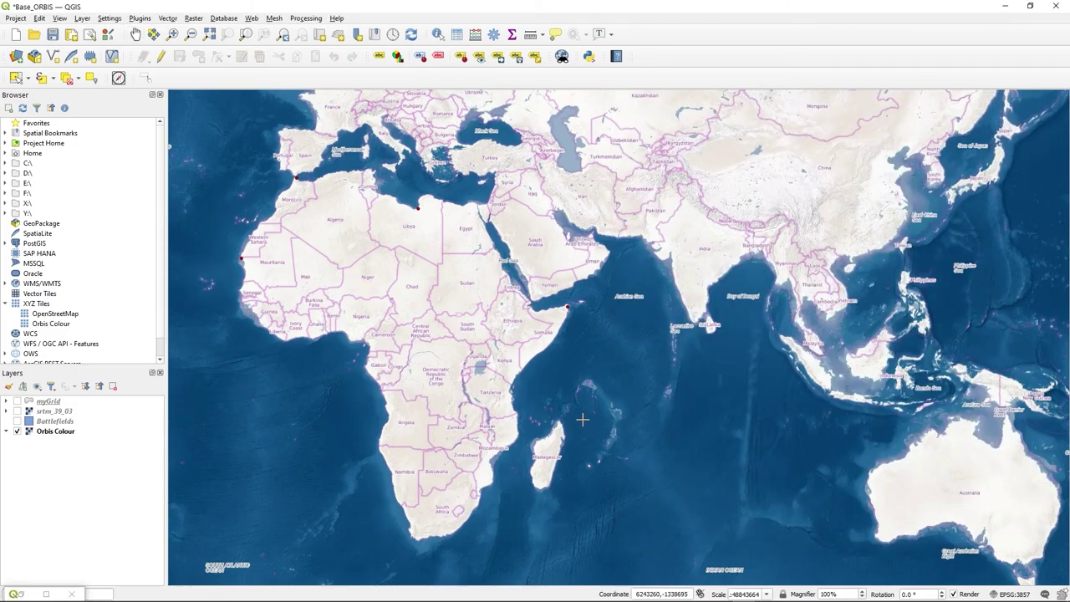
{"action": "left_click", "coordinate": [538, 441]}
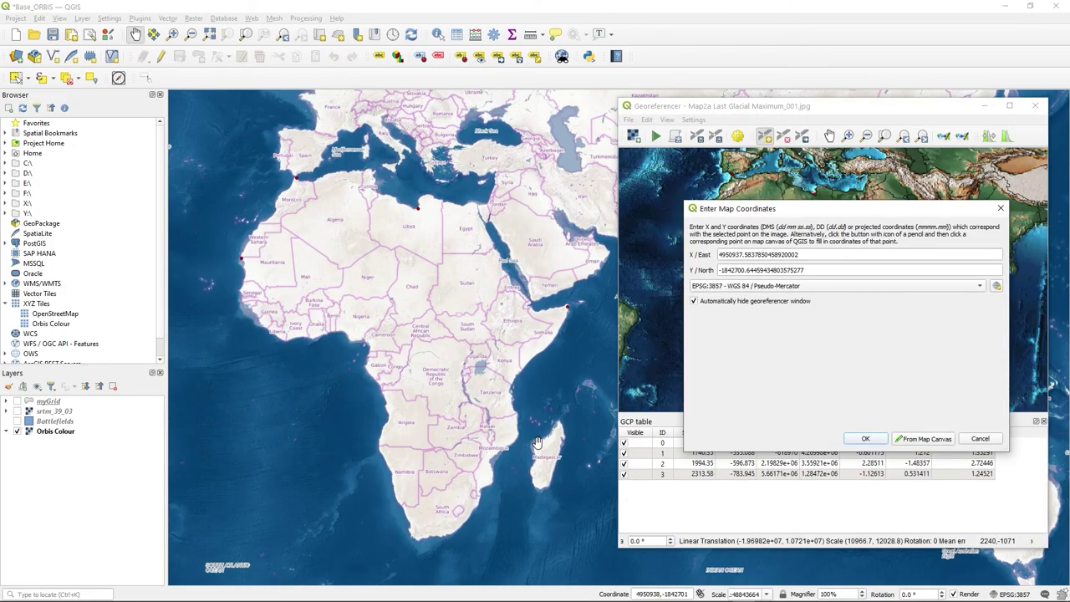
{"action": "left_click", "coordinate": [866, 439]}
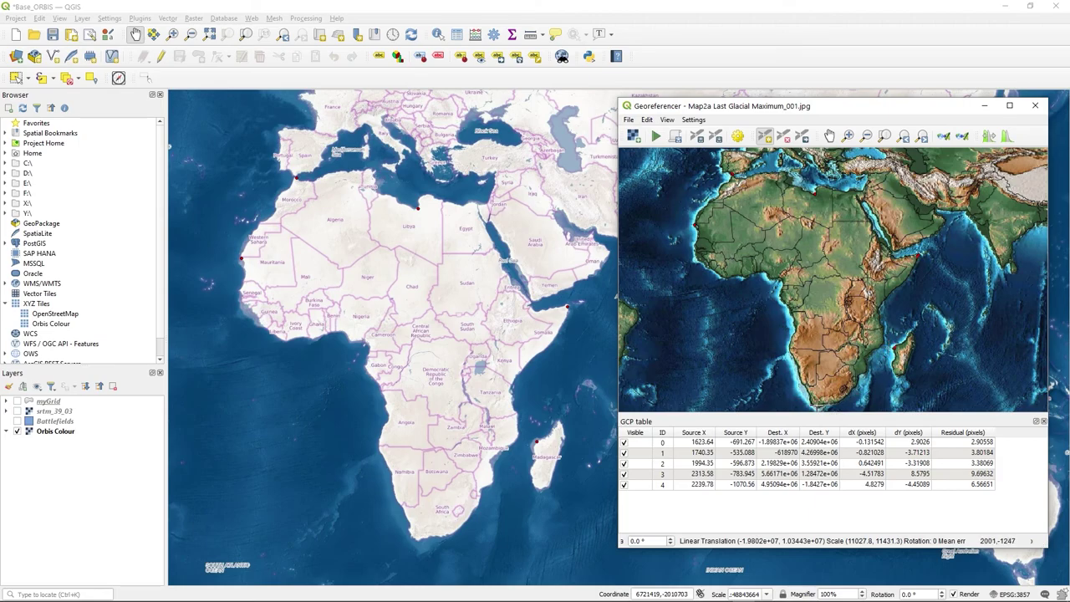
{"action": "left_click", "coordinate": [816, 404]}
{"action": "left_click", "coordinate": [927, 438]}
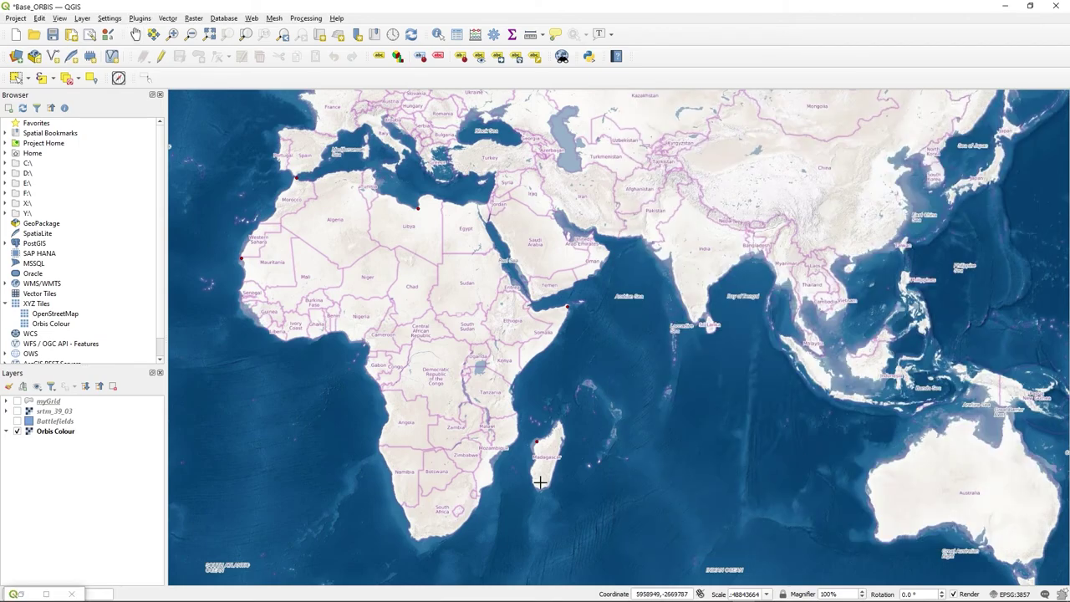
{"action": "left_click", "coordinate": [420, 536]}
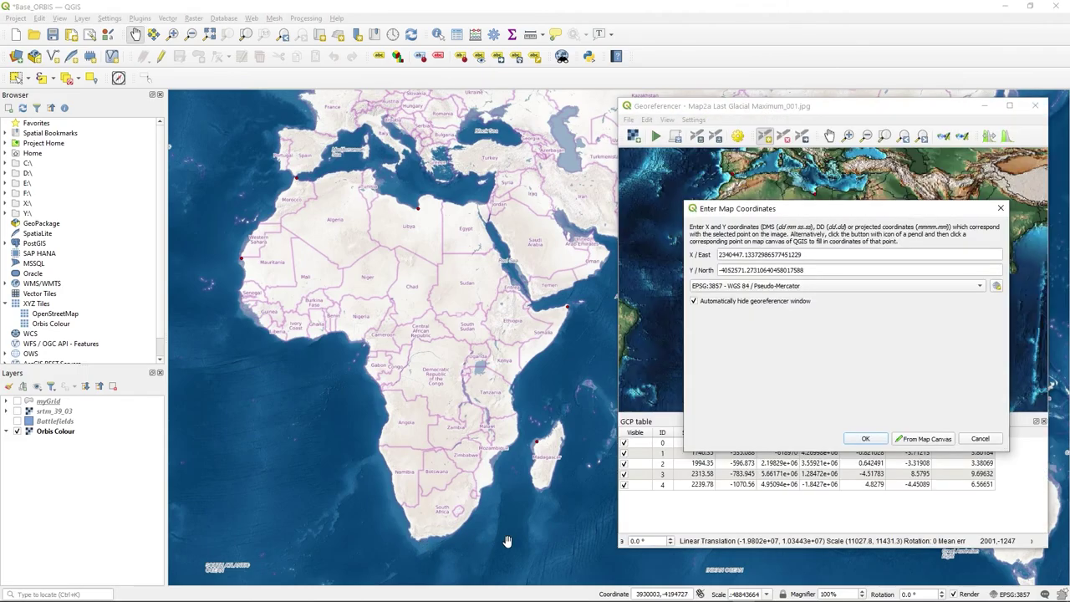
{"action": "left_click", "coordinate": [866, 440]}
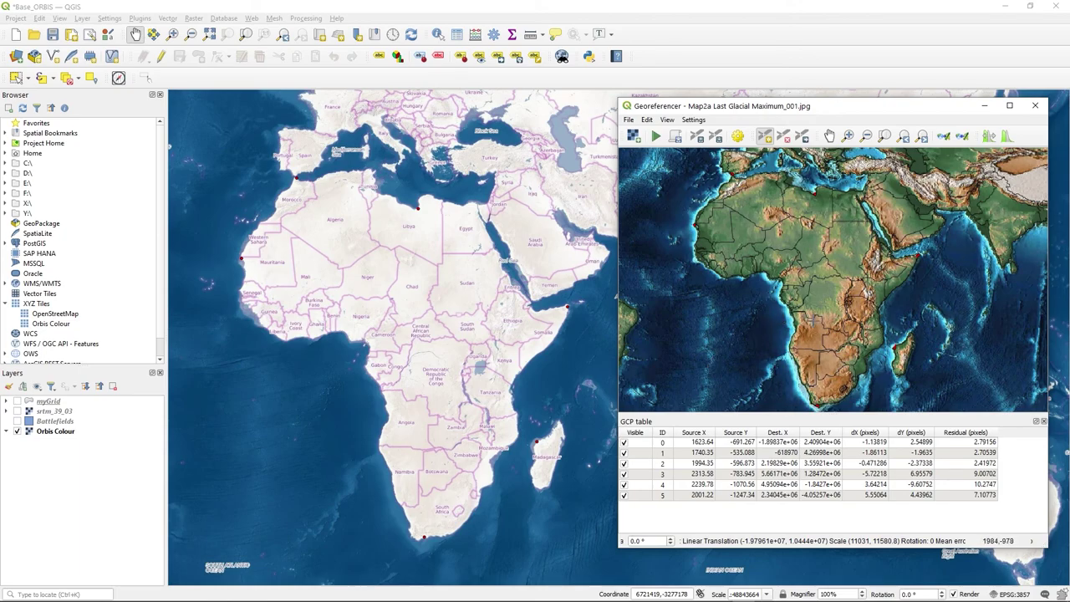
{"action": "scroll", "coordinate": [823, 277], "scroll_direction": "down", "scroll_amount": 1}
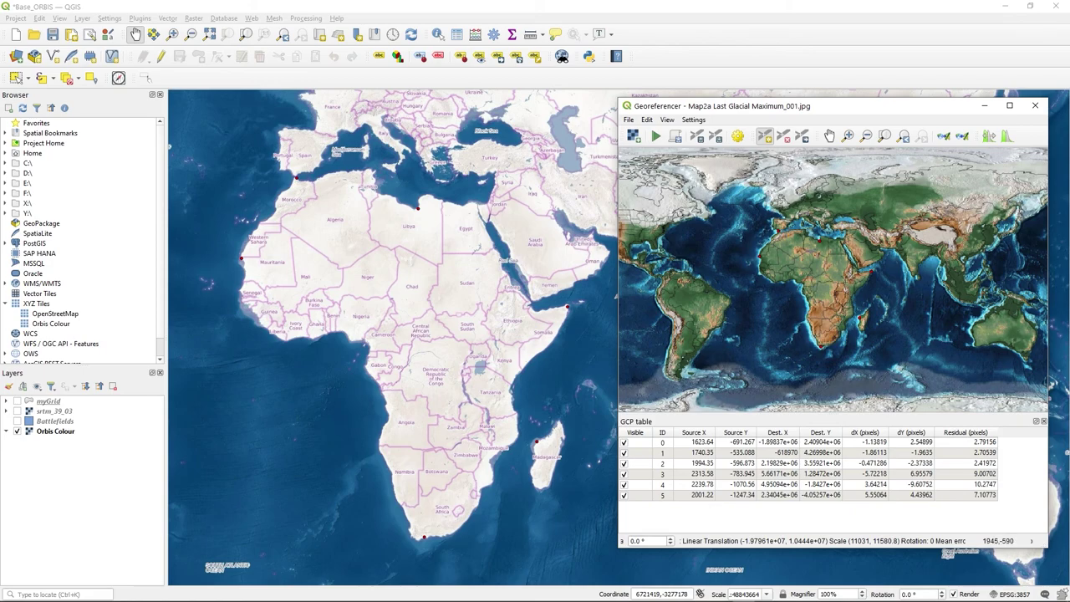
Pan and scroll-zoom the paleo-map back in on Africa and Europe
{"action": "left_click", "coordinate": [829, 135]}
{"action": "left_click_drag", "start_coordinate": [852, 268], "coordinate": [844, 326]}
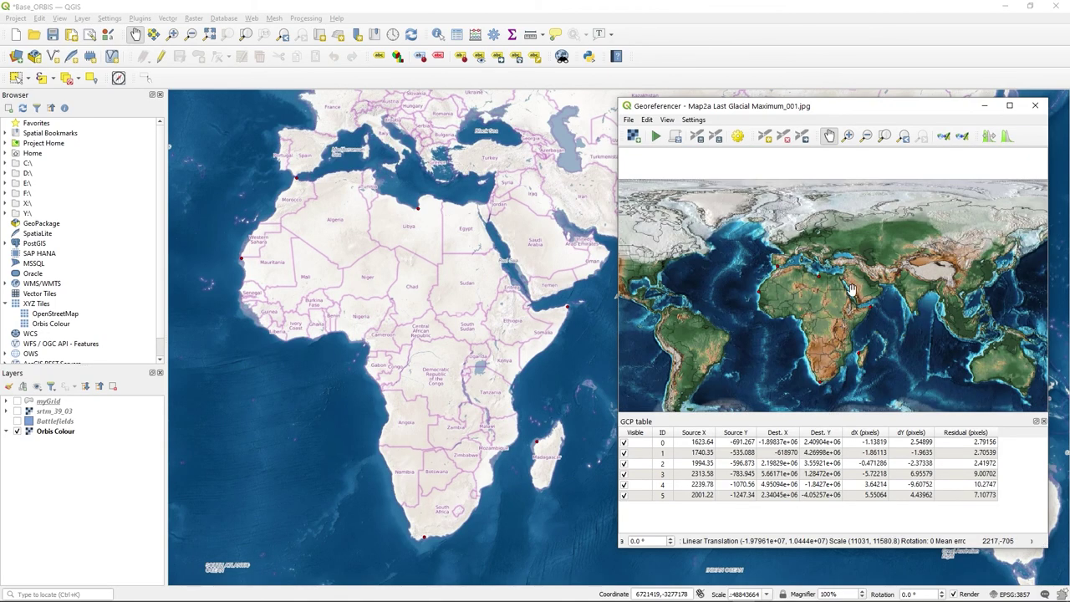
{"action": "left_click_drag", "start_coordinate": [838, 328], "coordinate": [836, 326]}
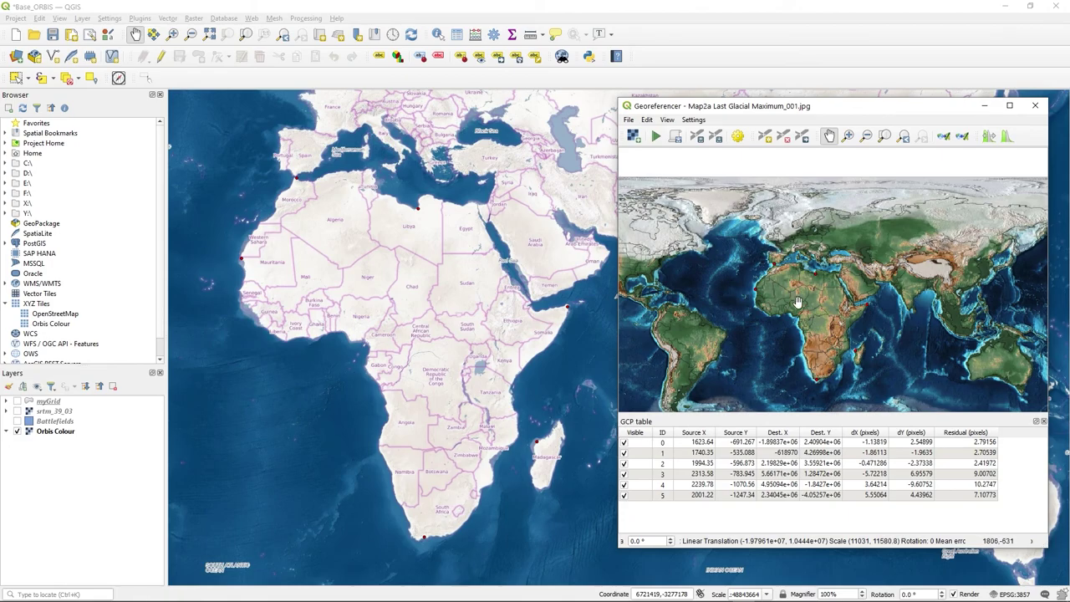
{"action": "scroll", "coordinate": [820, 316], "scroll_direction": "up", "scroll_amount": 1}
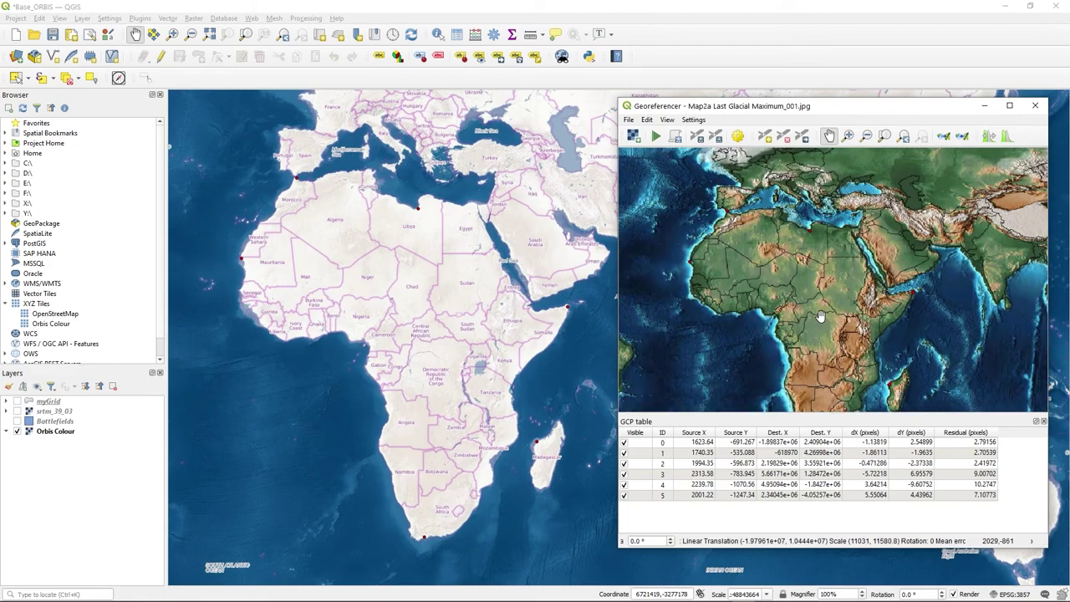
Run georeferencing, save the GCPs to a .points file beside the raster, and pan the map right
{"action": "left_click", "coordinate": [656, 138]}
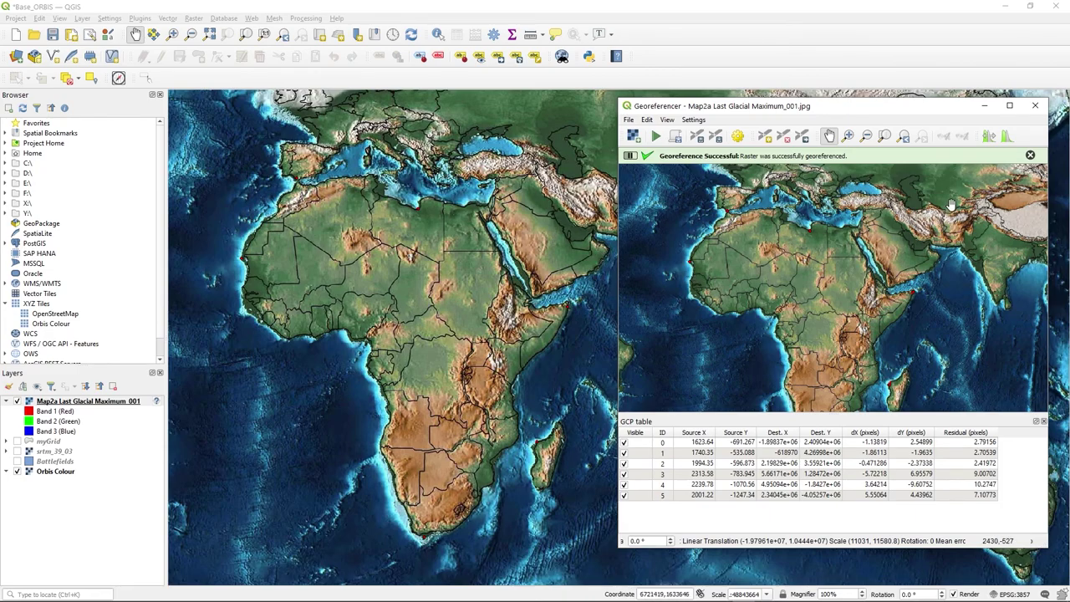
{"action": "left_click", "coordinate": [1035, 105]}
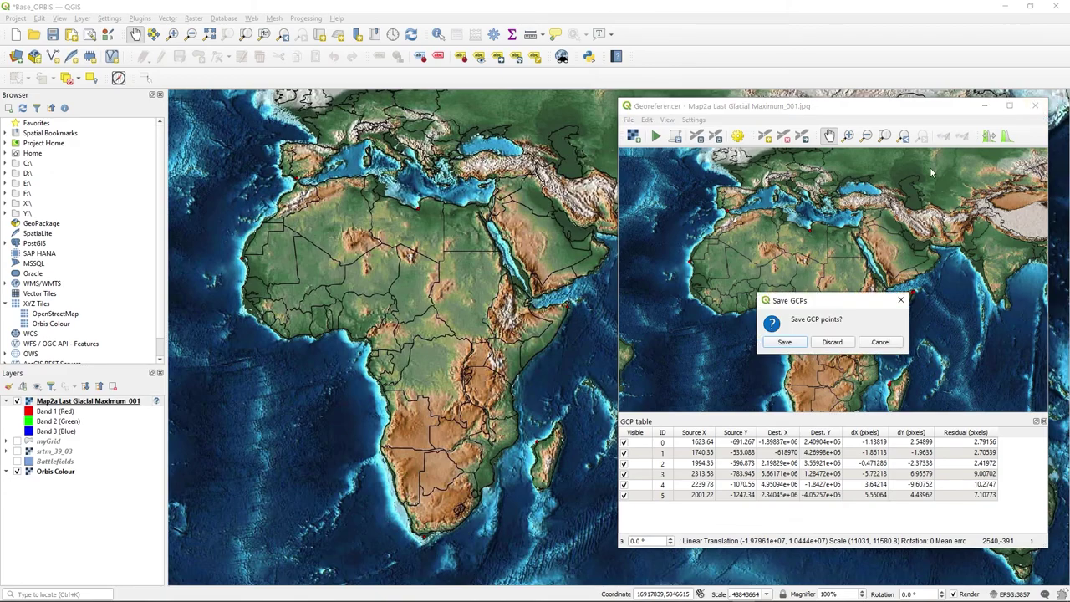
{"action": "left_click", "coordinate": [788, 344]}
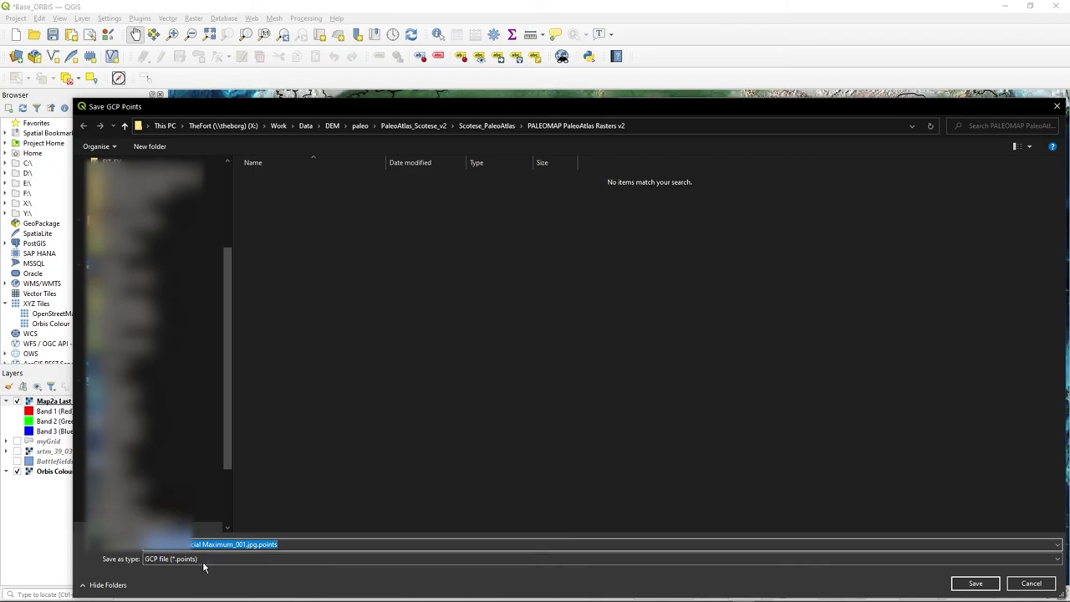
{"action": "left_click", "coordinate": [998, 584]}
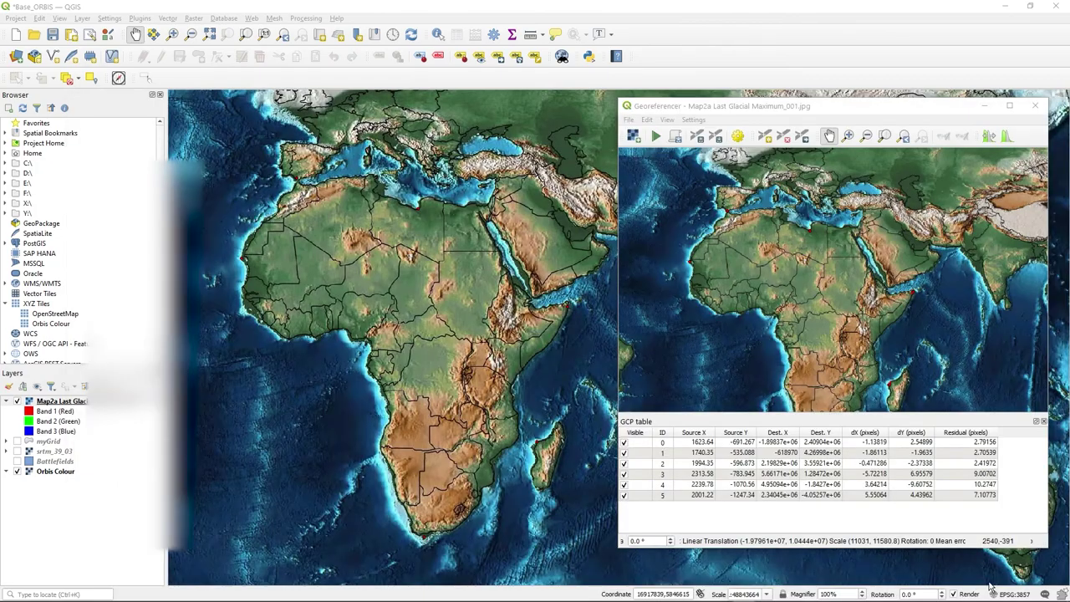
{"action": "left_click_drag", "start_coordinate": [468, 299], "coordinate": [544, 305]}
{"action": "left_click_drag", "start_coordinate": [490, 276], "coordinate": [573, 287]}
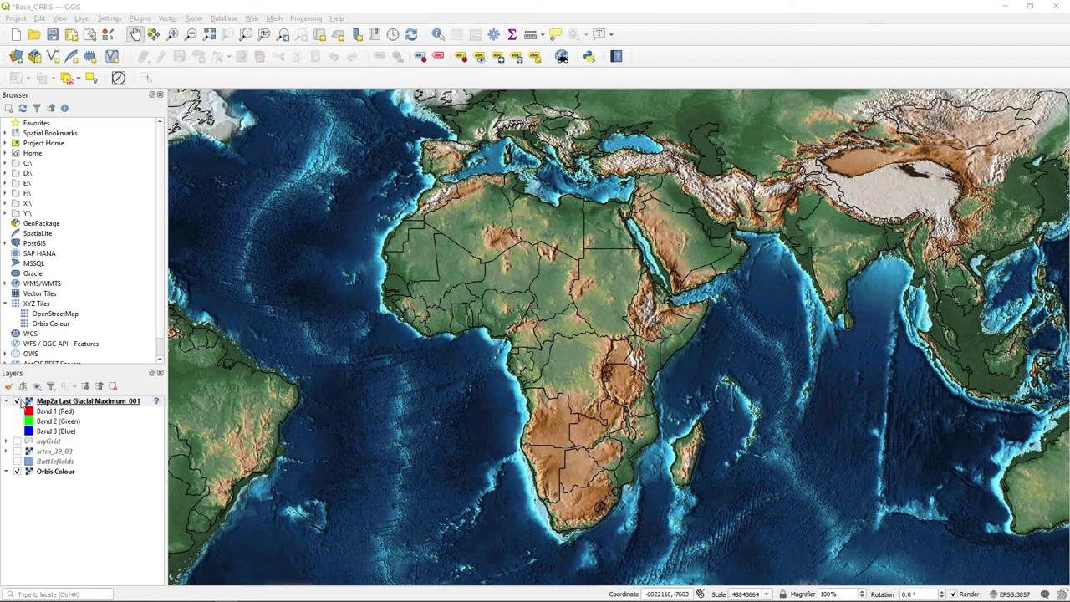
Toggle the Map2a layer on and off repeatedly to compare it with the Orbis basemap
{"action": "left_click", "coordinate": [18, 402]}
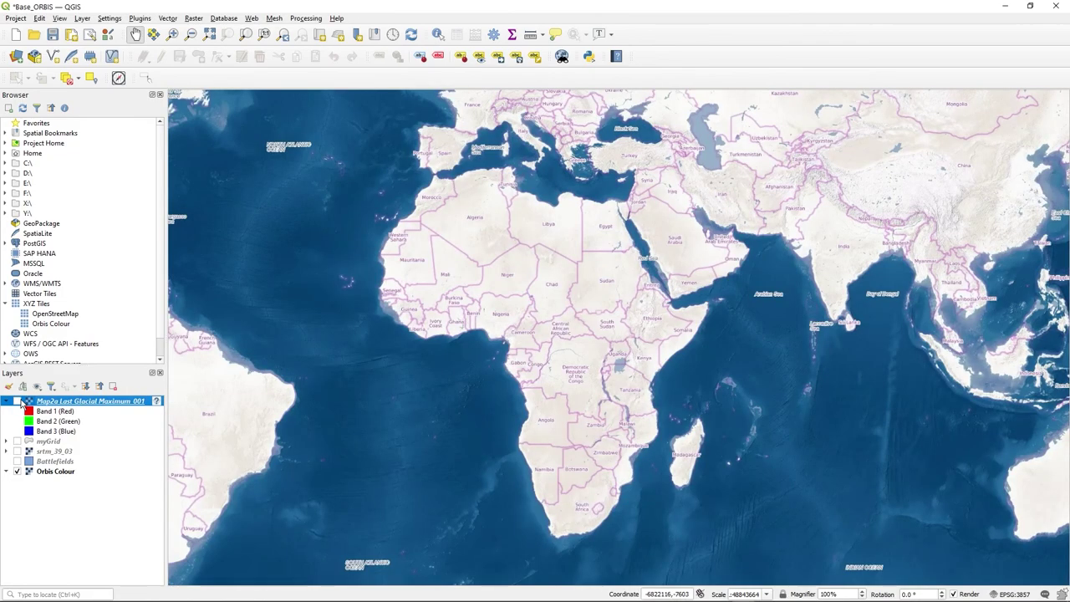
{"action": "left_click", "coordinate": [18, 402]}
{"action": "left_click", "coordinate": [18, 401]}
{"action": "left_click", "coordinate": [18, 401]}
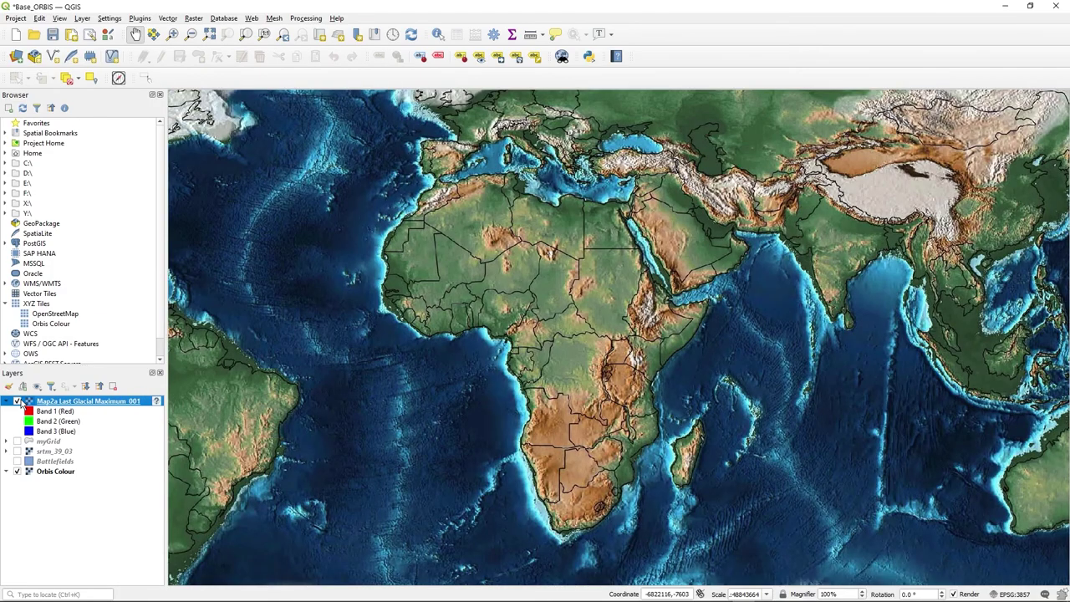
{"action": "left_click", "coordinate": [18, 402]}
{"action": "left_click", "coordinate": [18, 401]}
{"action": "left_click", "coordinate": [18, 401]}
{"action": "left_click", "coordinate": [18, 401]}
{"action": "left_click", "coordinate": [17, 401]}
{"action": "left_click", "coordinate": [18, 401]}
{"action": "left_click", "coordinate": [18, 402]}
{"action": "left_click", "coordinate": [17, 401]}
{"action": "left_click", "coordinate": [18, 402]}
Open and cancel the Map2a Layer Properties, then show the layer again
{"action": "double_click", "coordinate": [50, 401]}
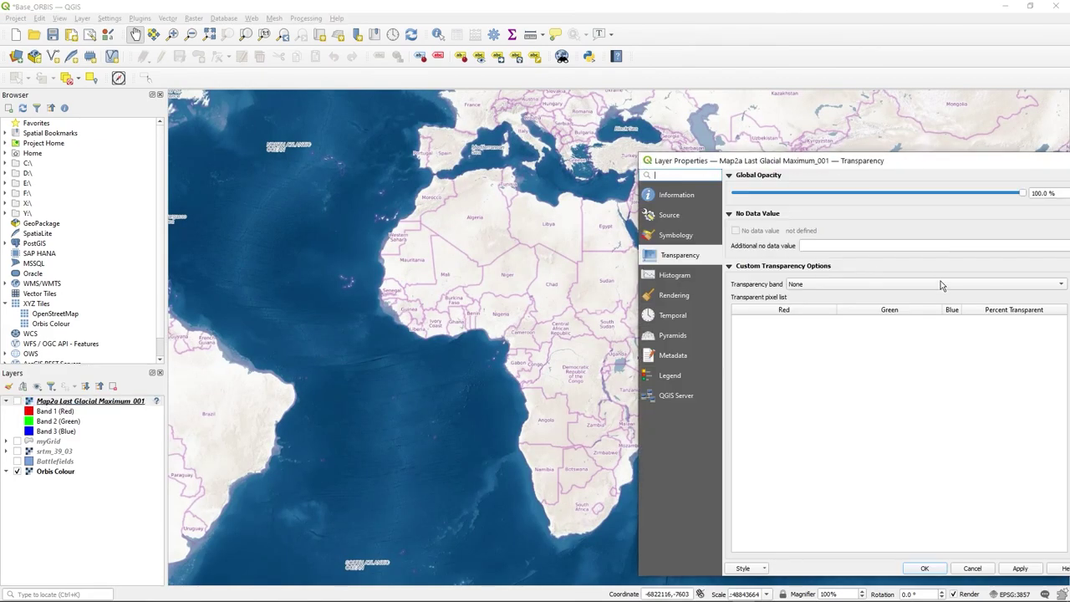
{"action": "left_click_drag", "start_coordinate": [964, 165], "coordinate": [769, 118]}
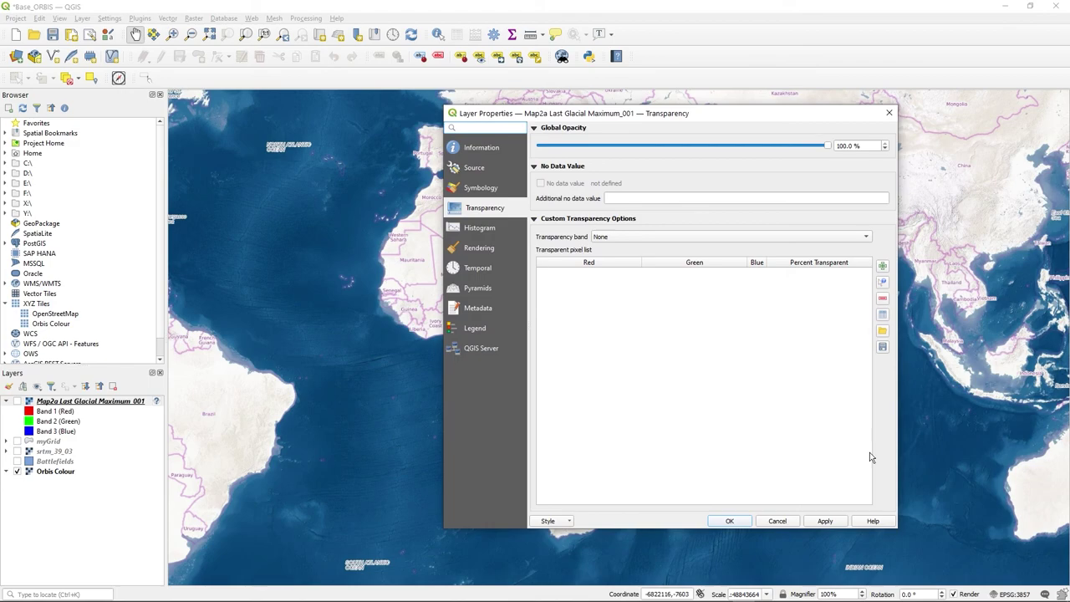
{"action": "left_click", "coordinate": [794, 522]}
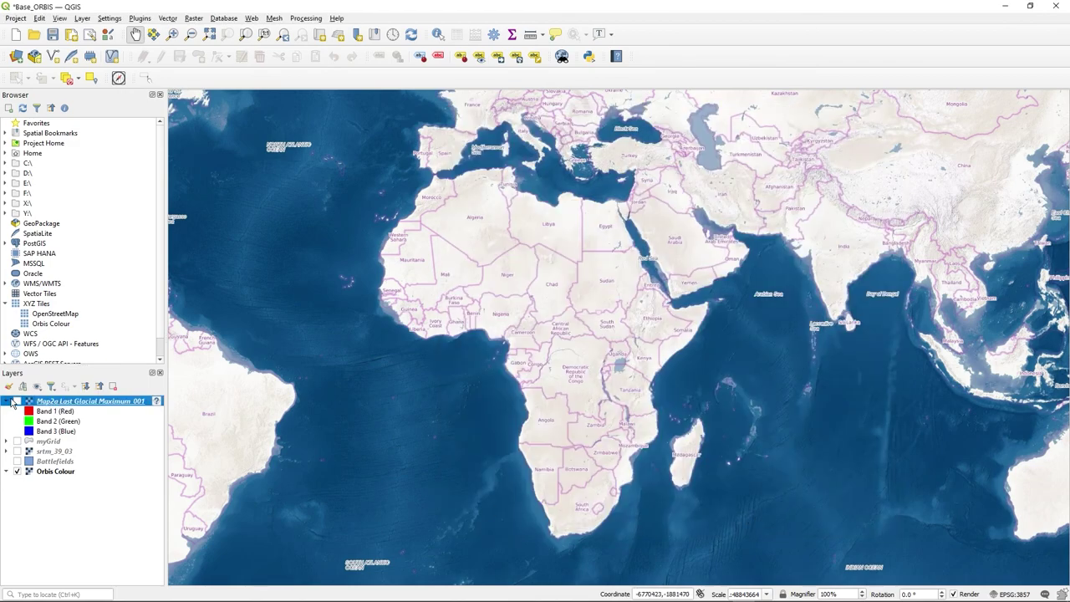
{"action": "left_click", "coordinate": [17, 401]}
Set the Map2a Last Glacial Maximum_001 raster's global opacity to 44.2% in its layer properties
{"action": "right_click", "coordinate": [40, 403]}
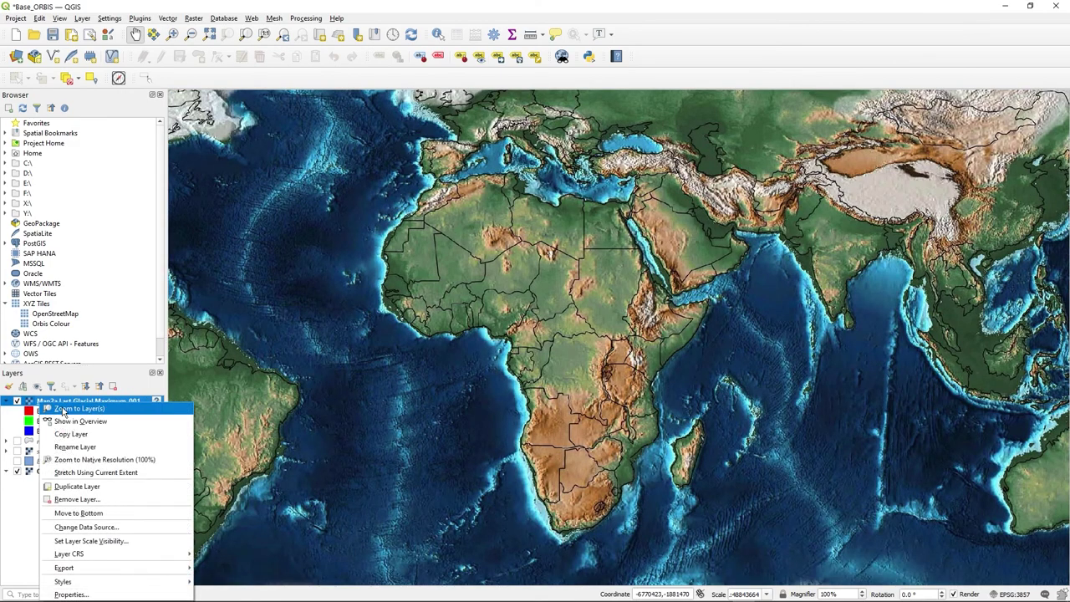
{"action": "left_click", "coordinate": [115, 595]}
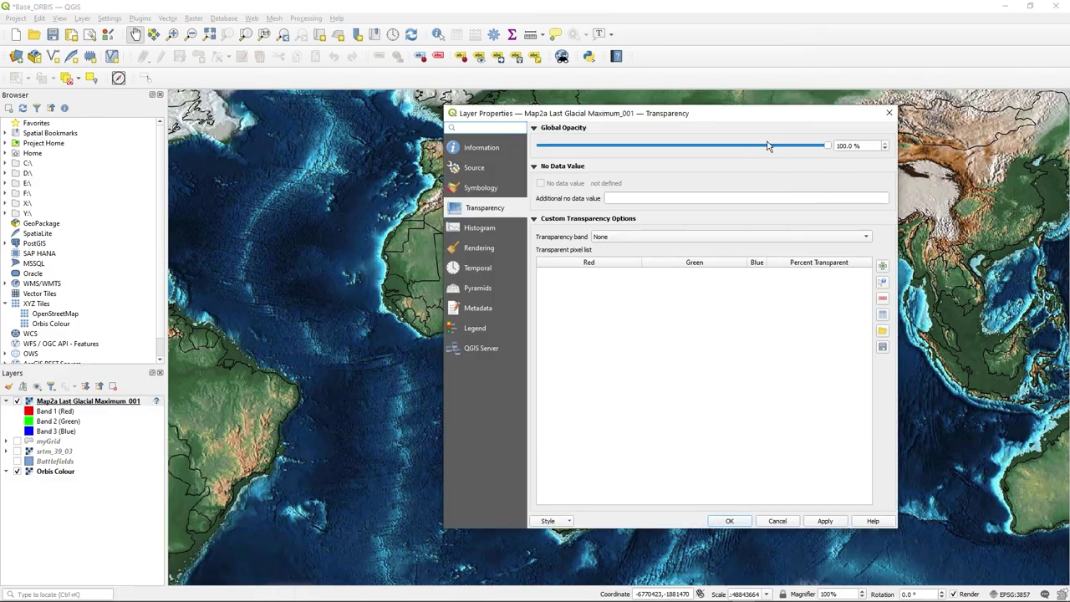
{"action": "left_click", "coordinate": [665, 146]}
{"action": "left_click_drag", "start_coordinate": [795, 144], "coordinate": [667, 146]}
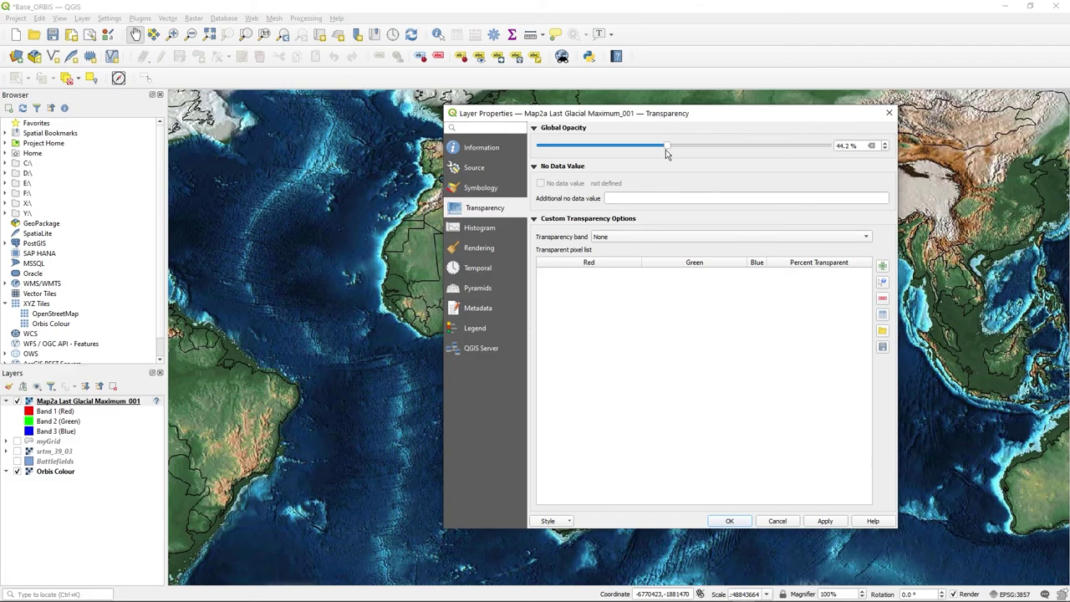
{"action": "left_click_drag", "start_coordinate": [796, 122], "coordinate": [972, 105]}
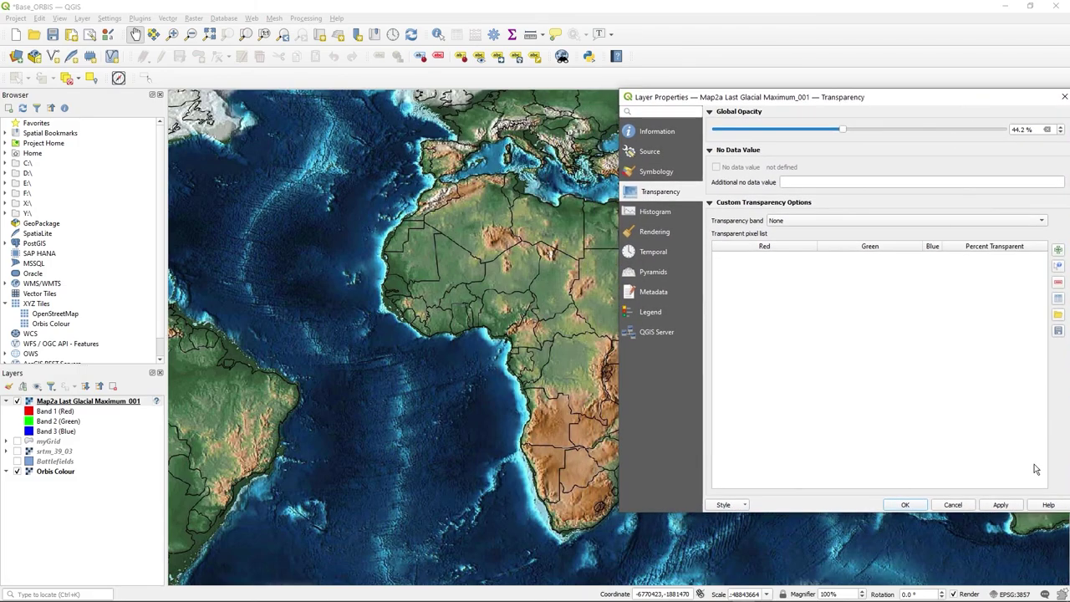
{"action": "left_click", "coordinate": [1000, 506]}
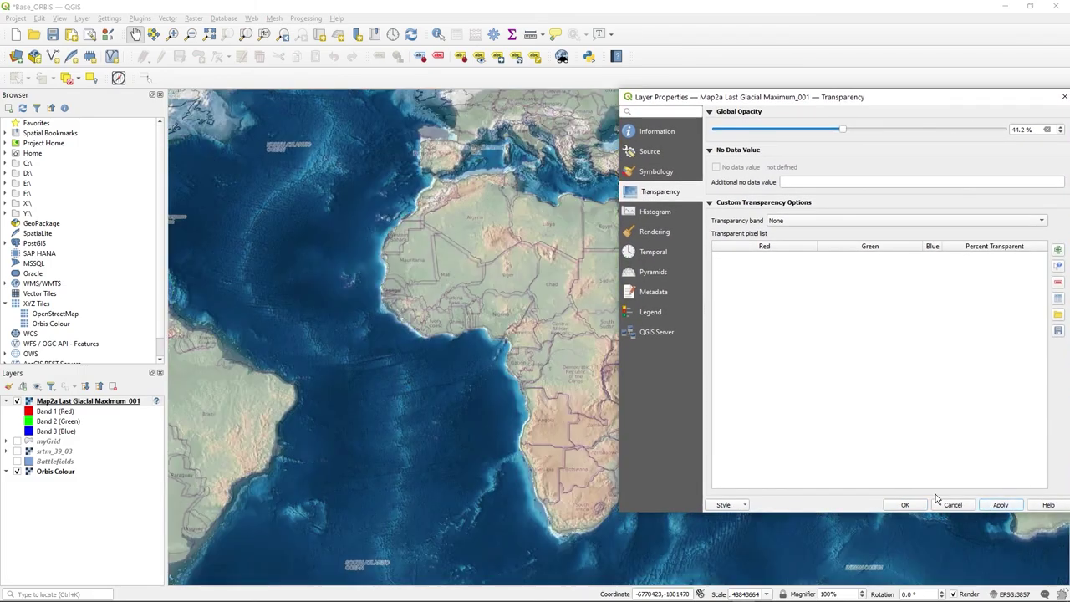
{"action": "left_click", "coordinate": [905, 505]}
Recentre on Africa and toggle the Orbis Colour basemap and Map2a raster to compare alignment
{"action": "left_click_drag", "start_coordinate": [610, 313], "coordinate": [551, 322]}
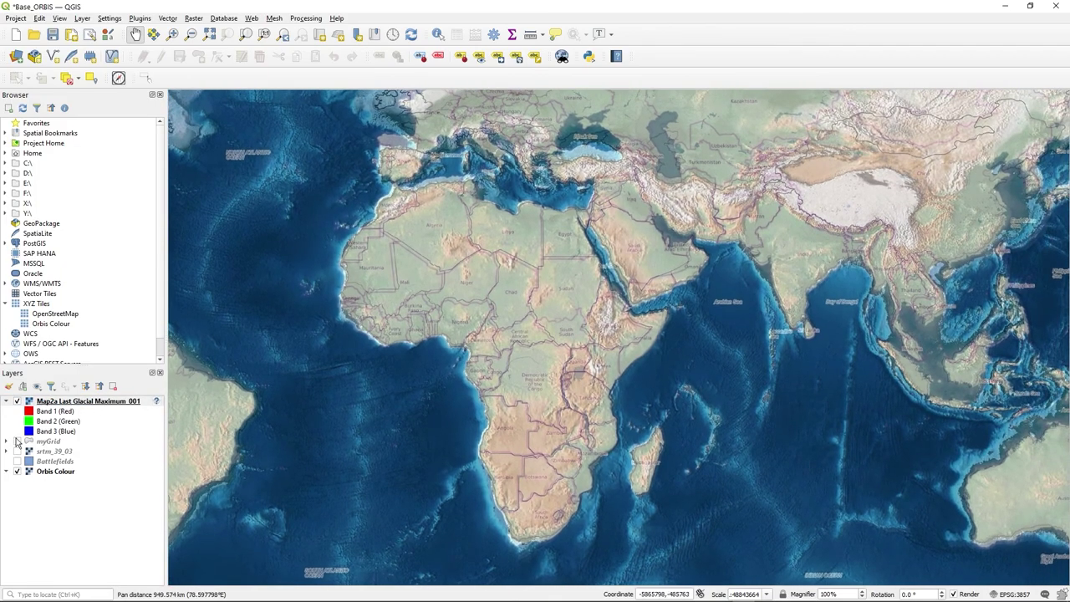
{"action": "left_click", "coordinate": [17, 471]}
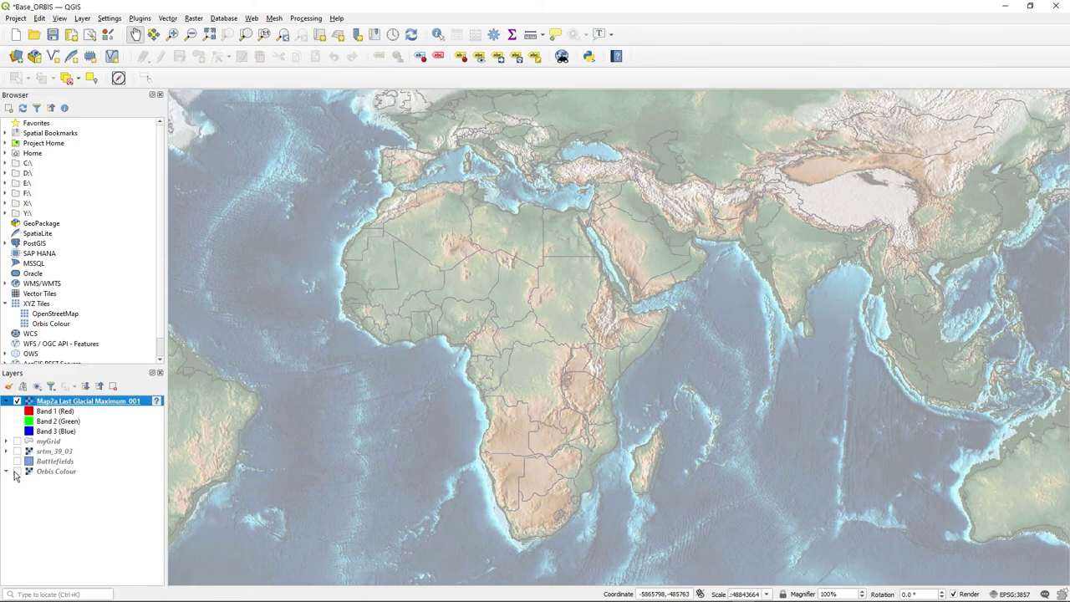
{"action": "left_click", "coordinate": [16, 472]}
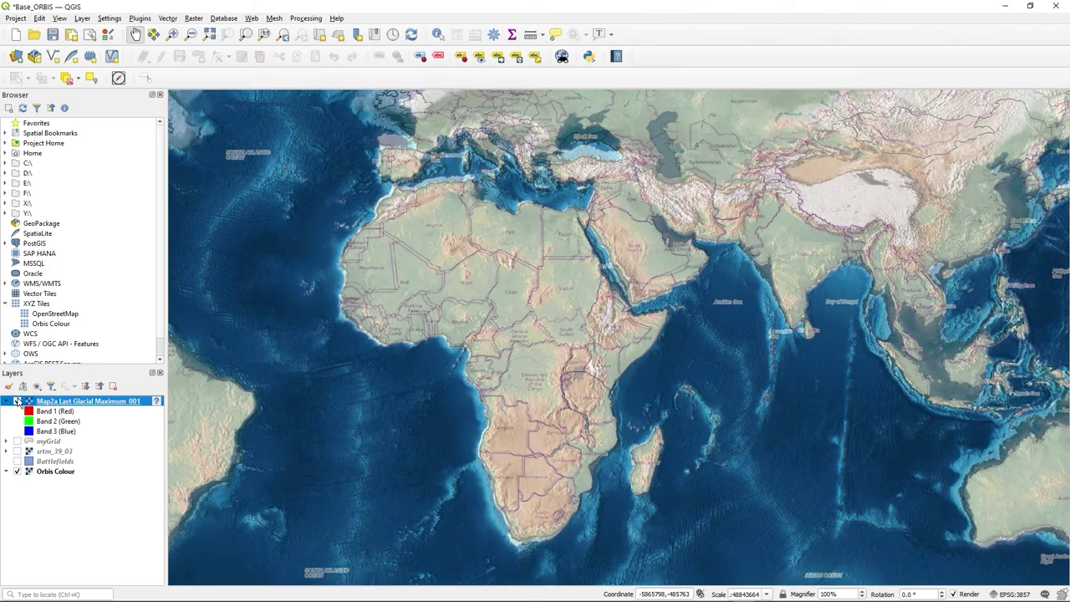
{"action": "left_click", "coordinate": [16, 401]}
{"action": "left_click", "coordinate": [17, 402]}
Pan across Europe, the Black Sea, India and the Americas to check the overlay fit, then recentre Africa
{"action": "left_click_drag", "start_coordinate": [642, 273], "coordinate": [719, 283]}
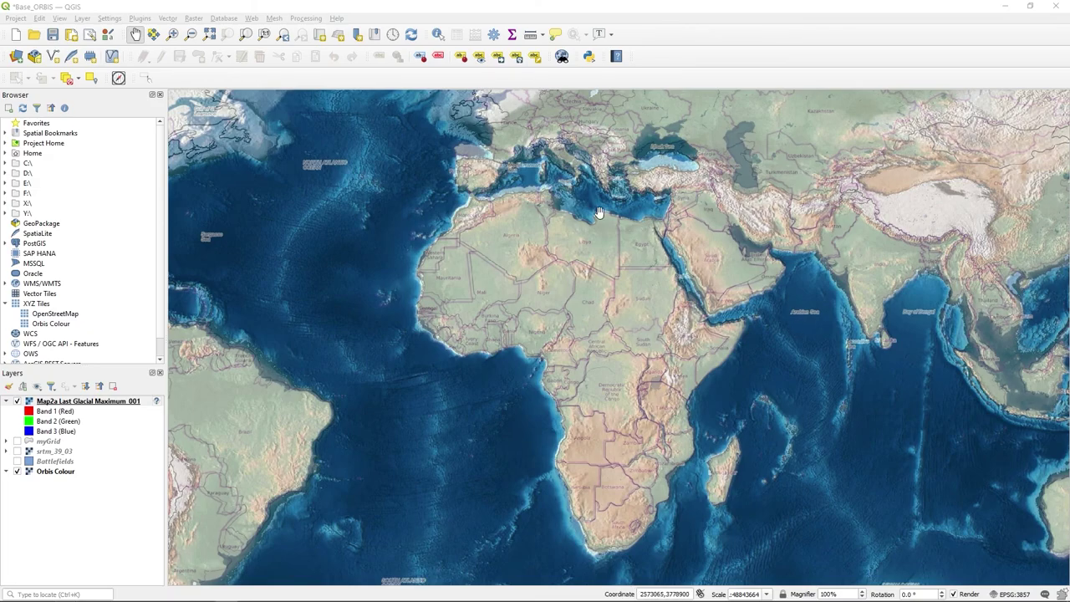
{"action": "left_click_drag", "start_coordinate": [597, 214], "coordinate": [587, 339]}
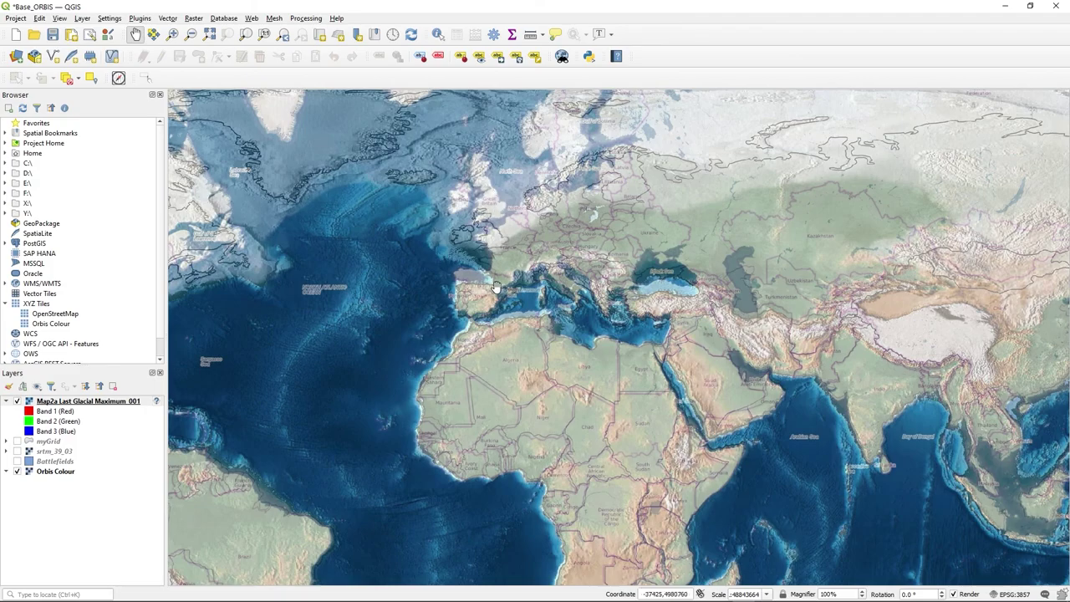
{"action": "left_click_drag", "start_coordinate": [495, 286], "coordinate": [473, 198]}
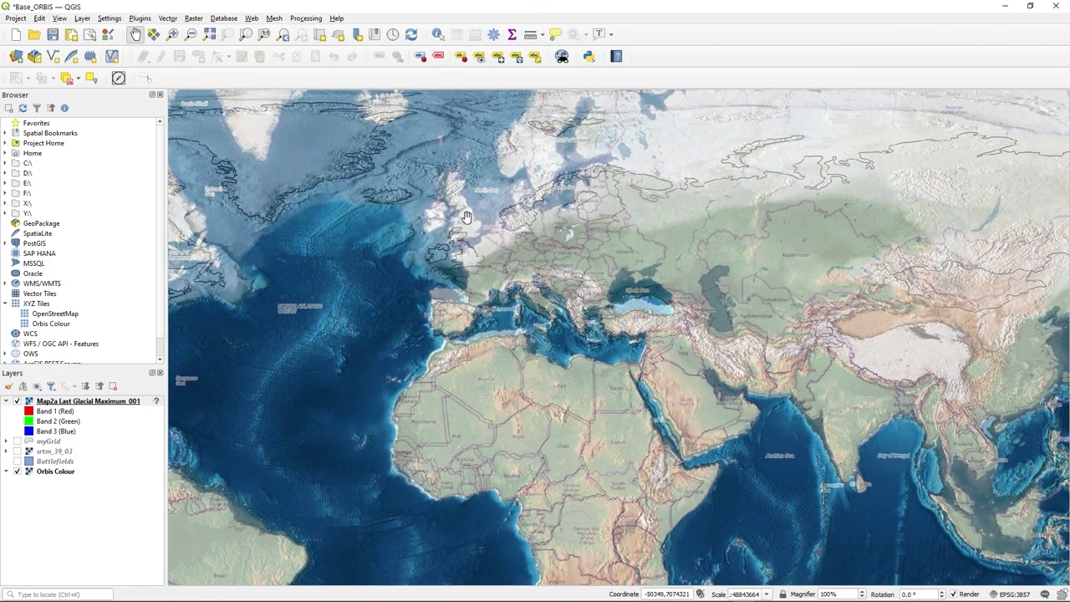
{"action": "left_click_drag", "start_coordinate": [549, 332], "coordinate": [515, 266]}
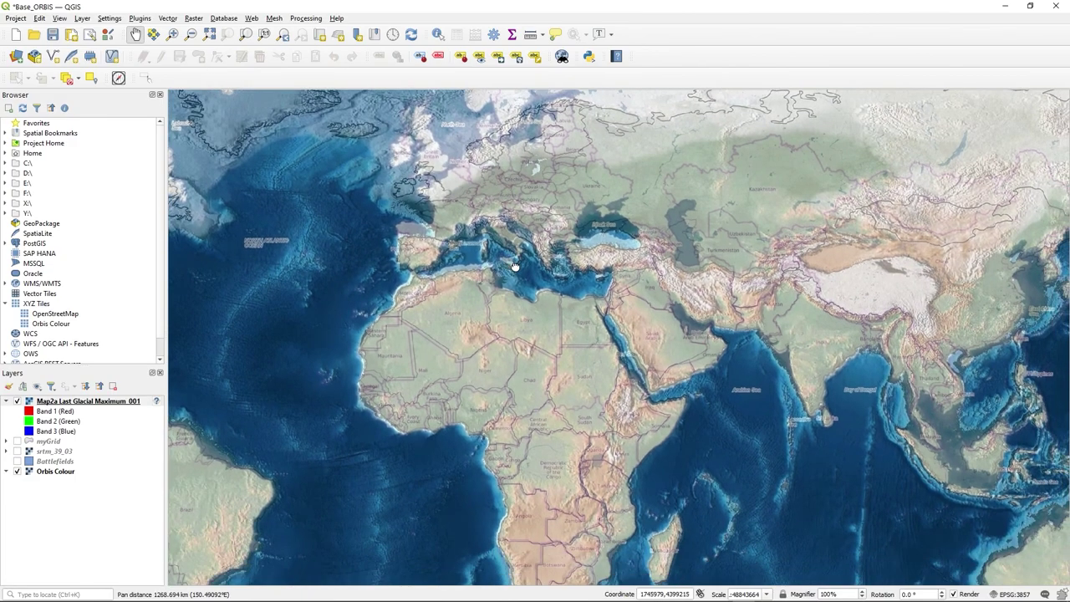
{"action": "left_click_drag", "start_coordinate": [545, 299], "coordinate": [482, 252]}
{"action": "left_click_drag", "start_coordinate": [782, 336], "coordinate": [641, 309]}
{"action": "left_click_drag", "start_coordinate": [510, 317], "coordinate": [772, 321]}
{"action": "left_click_drag", "start_coordinate": [619, 324], "coordinate": [753, 329]}
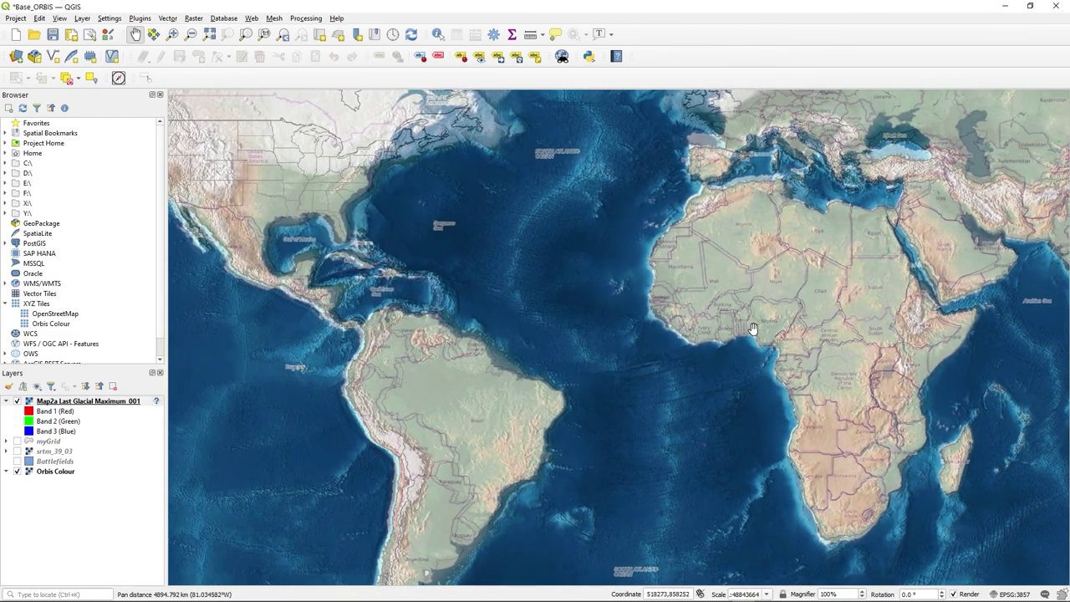
{"action": "left_click_drag", "start_coordinate": [878, 322], "coordinate": [621, 283]}
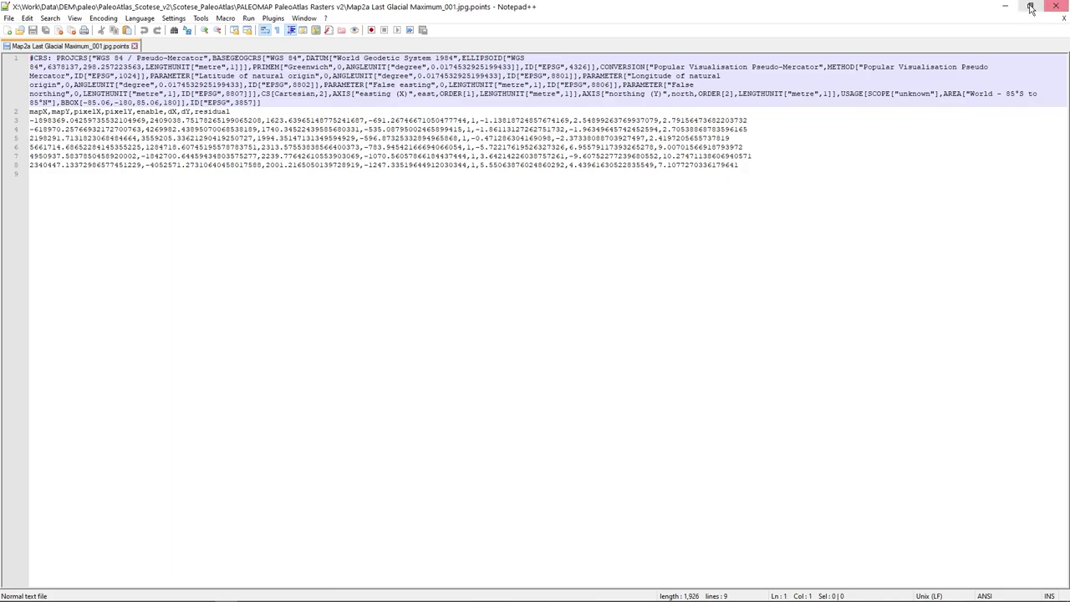
Close Notepad++ after reviewing the .points file and return to the QGIS project
{"action": "left_click", "coordinate": [1057, 8]}
{"action": "scroll", "coordinate": [584, 304], "scroll_direction": "up", "scroll_amount": 1}
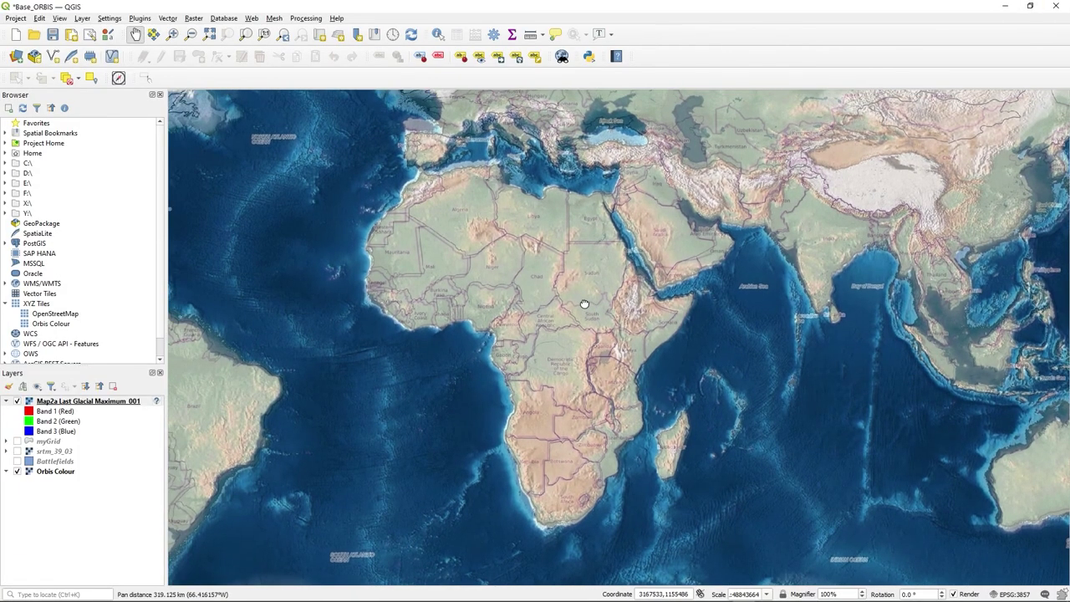
Reopen the Georeferencer from the Raster menu and rotate the Map2a image preview
{"action": "left_click", "coordinate": [199, 19]}
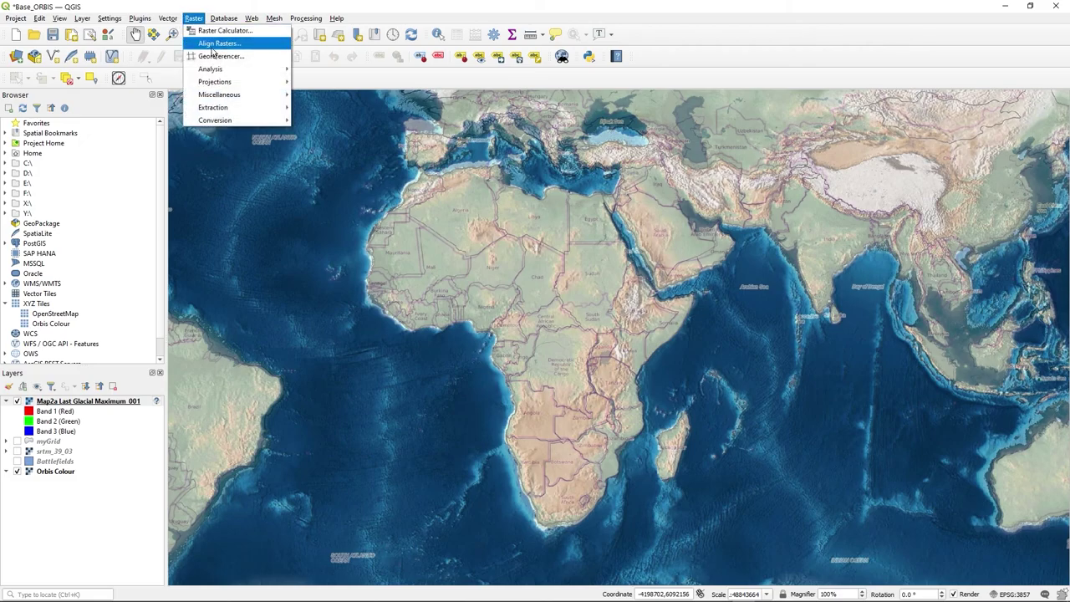
{"action": "left_click", "coordinate": [214, 55]}
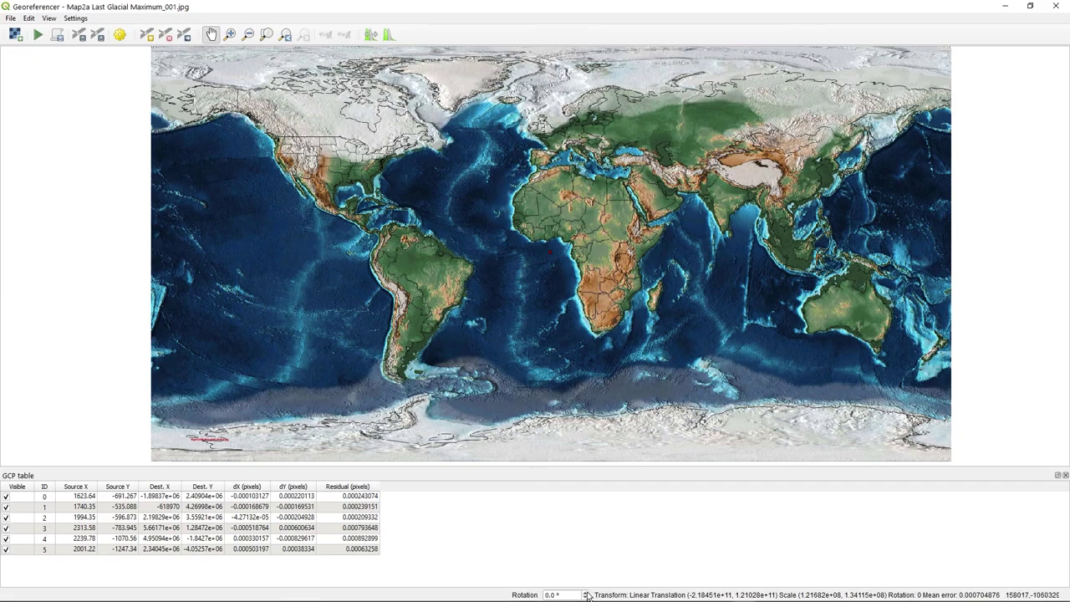
{"action": "left_click_drag", "start_coordinate": [587, 593], "coordinate": [585, 594]}
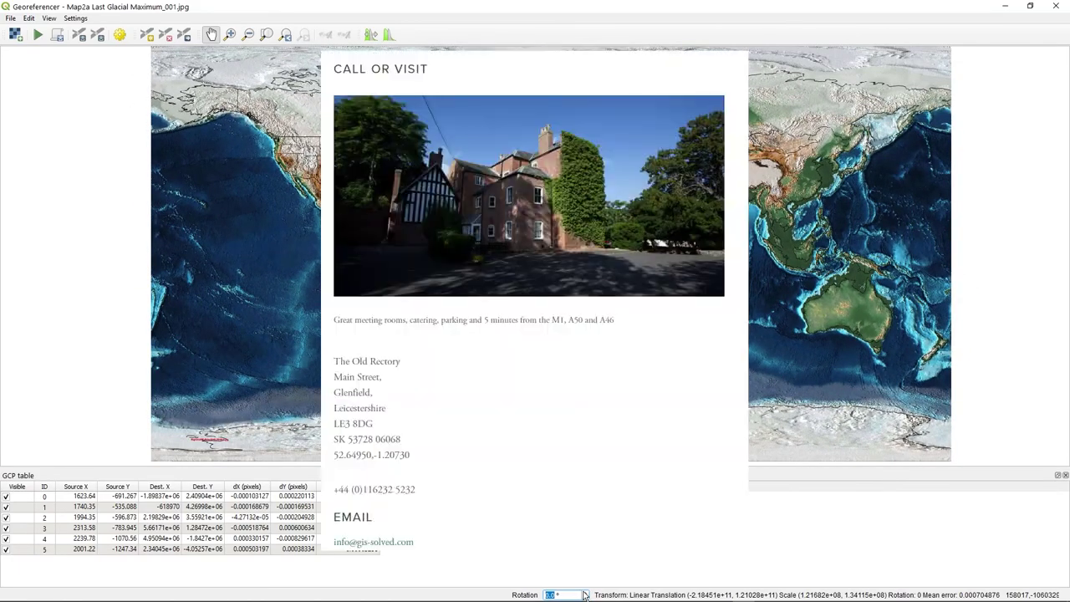